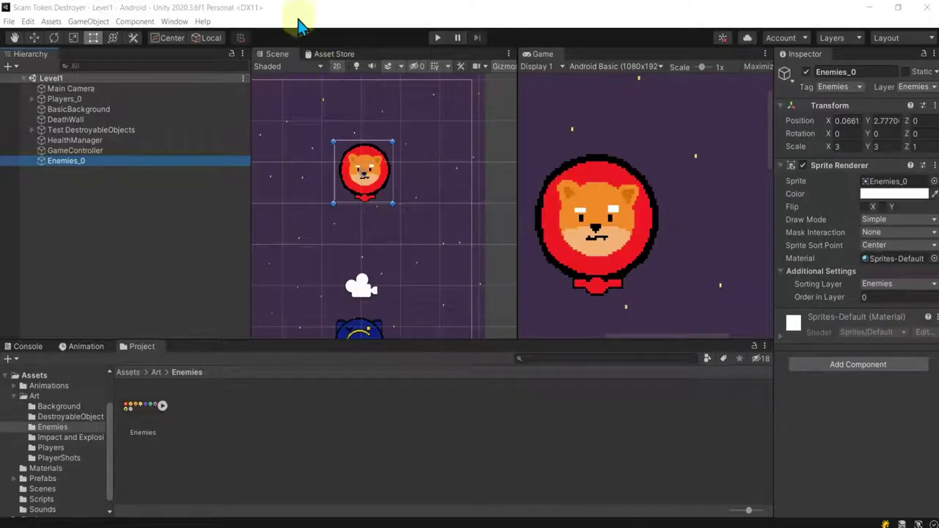
# Add a Circle Collider 2D component to Enemies_0.
pyautogui.click(363, 170)
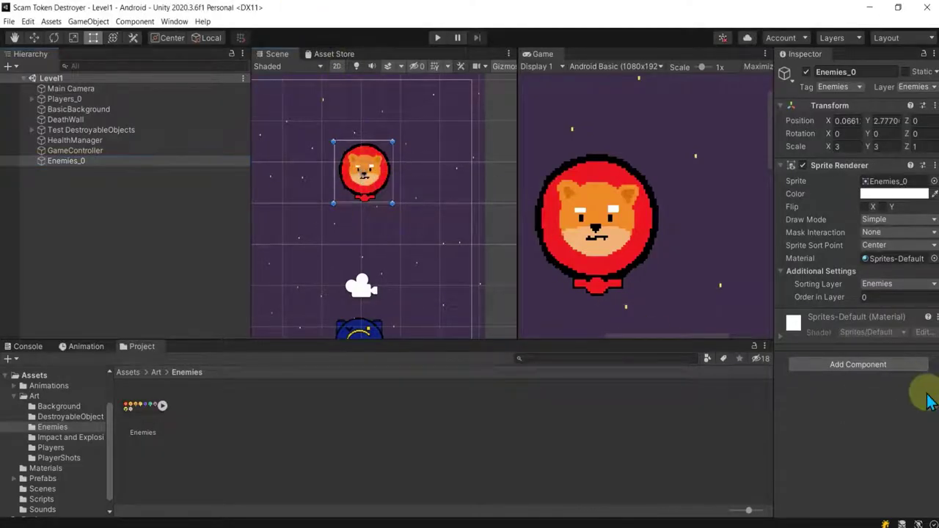
pyautogui.click(859, 375)
pyautogui.write('col')
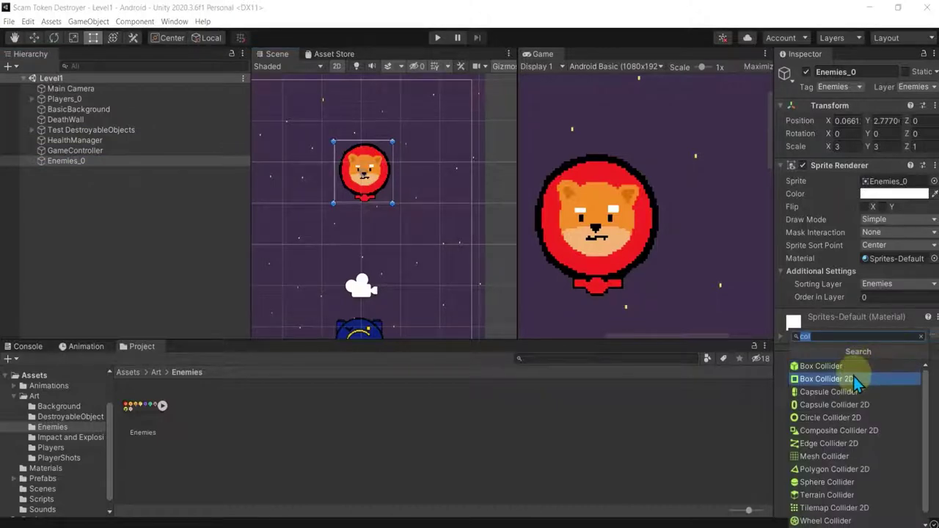
pyautogui.click(846, 420)
# Shrink the circle collider to fit the red enemy sprite, about radius 0.212.
pyautogui.scroll(3, 393, 189)
pyautogui.scroll(4, 382, 186)
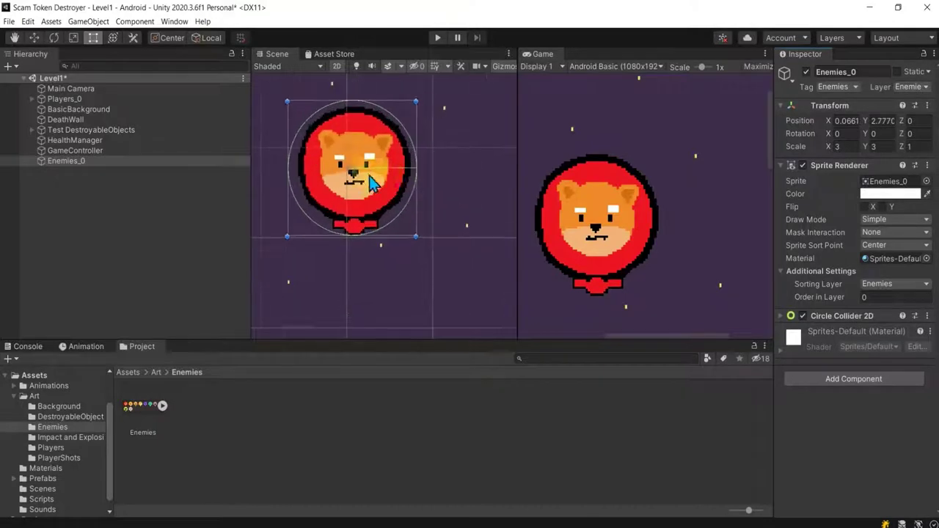
pyautogui.click(791, 317)
pyautogui.click(869, 335)
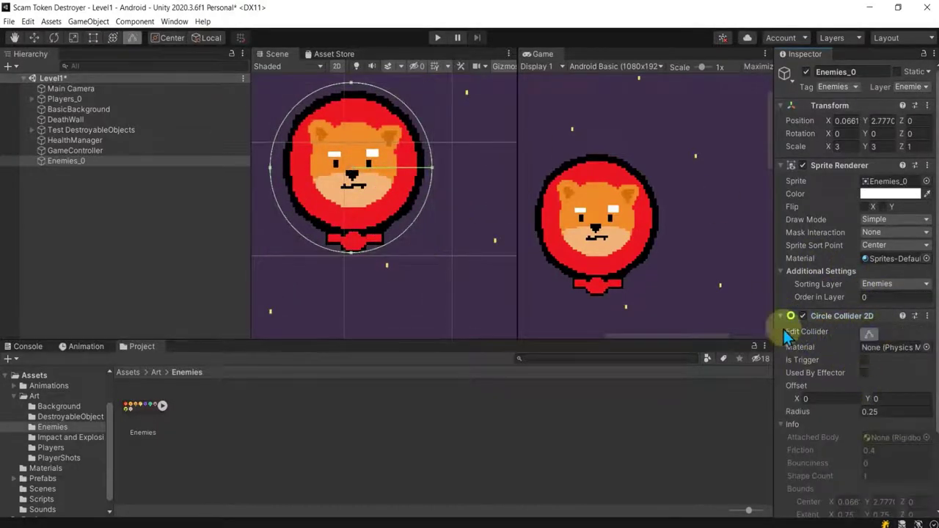
pyautogui.moveTo(431, 175); pyautogui.dragTo(426, 171)
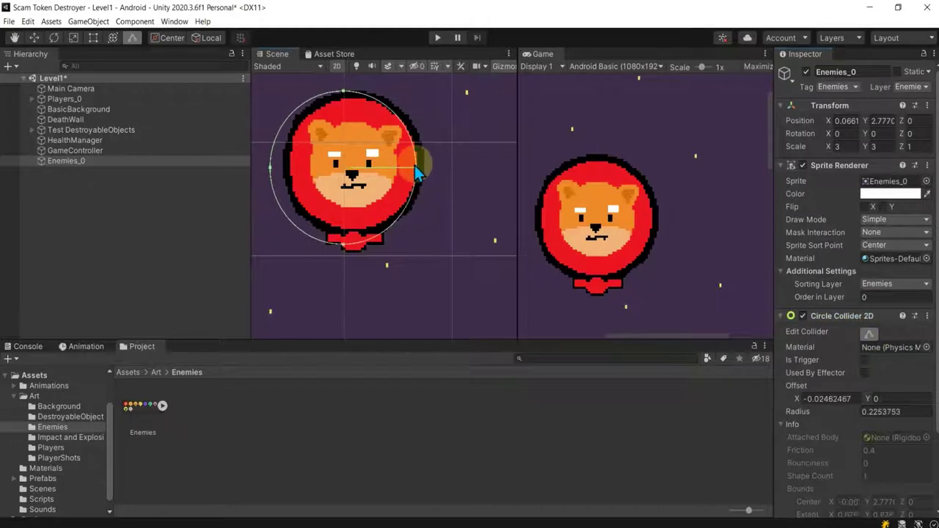
pyautogui.moveTo(273, 171); pyautogui.dragTo(283, 168)
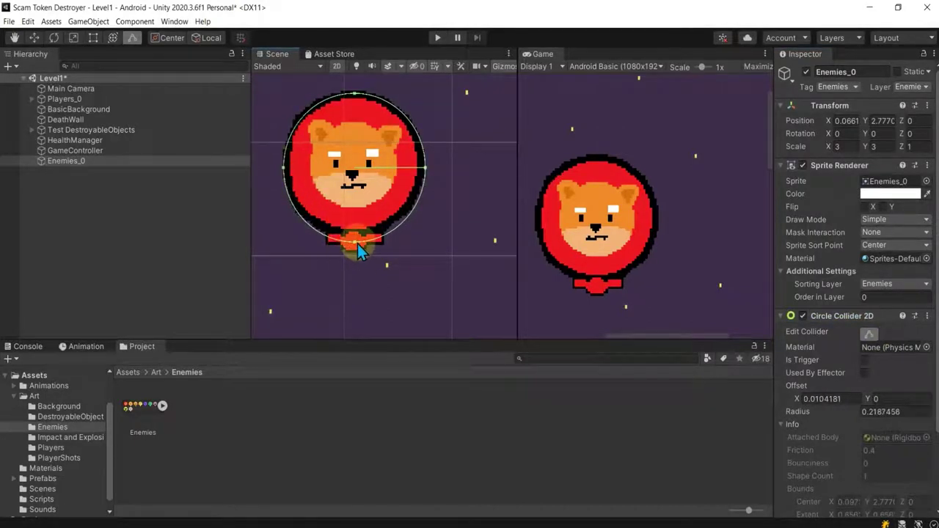
pyautogui.moveTo(358, 243); pyautogui.dragTo(356, 238)
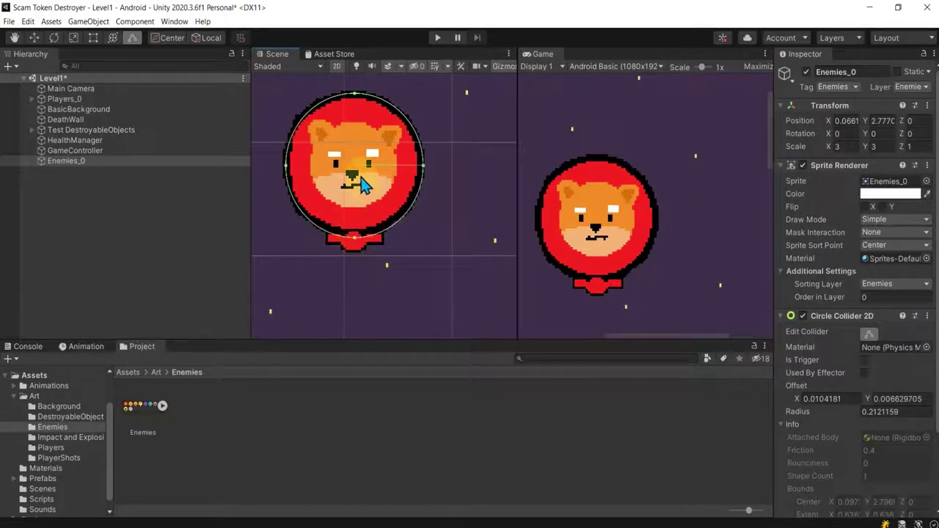
# Give Enemies_0 a Rigidbody 2D with Gravity Scale 0, leaving the component collapsed.
pyautogui.click(781, 316)
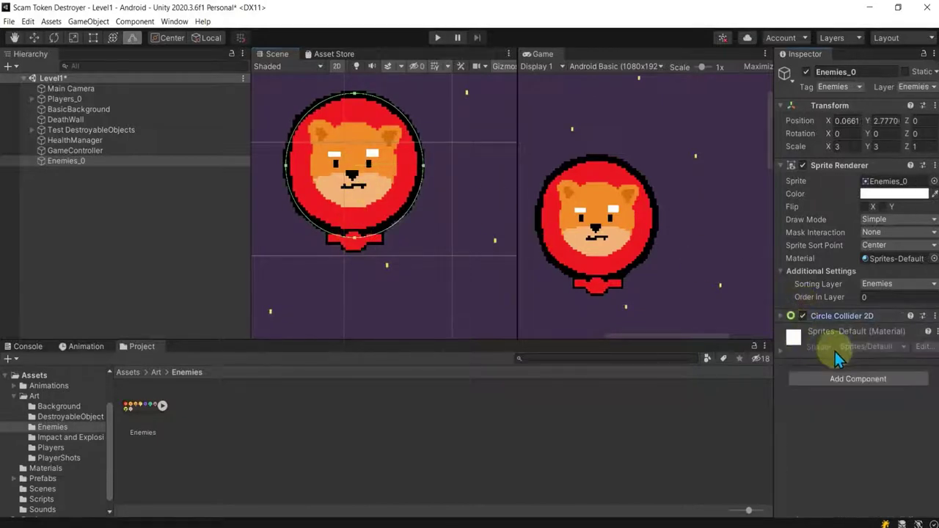
pyautogui.click(844, 380)
pyautogui.write('col')
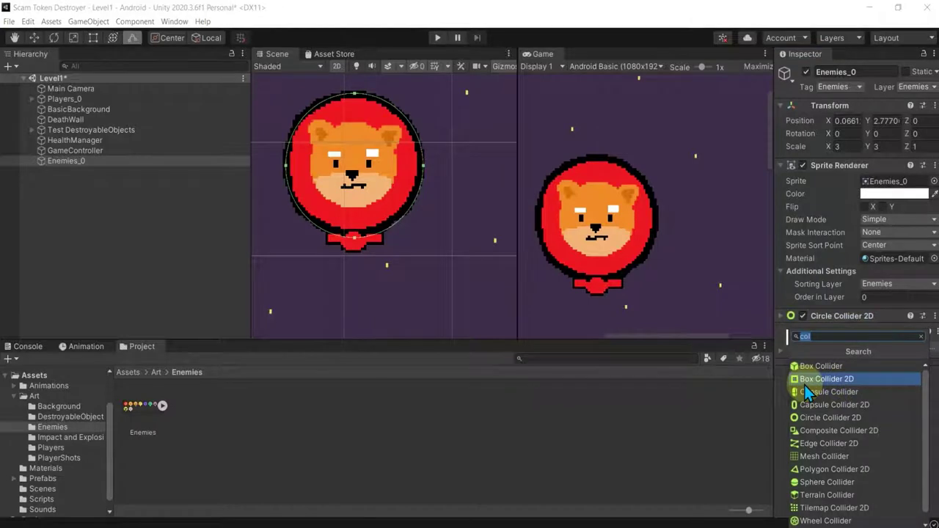
pyautogui.write('rigi')
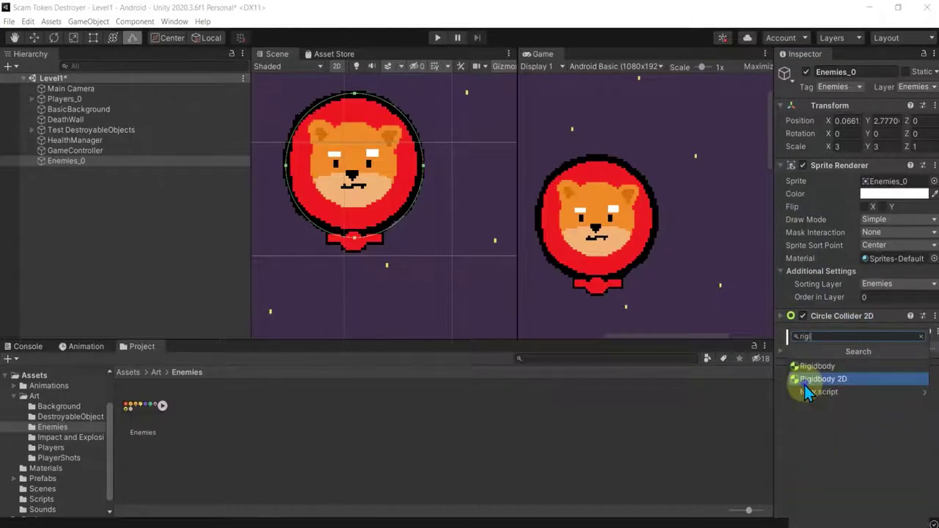
pyautogui.click(804, 385)
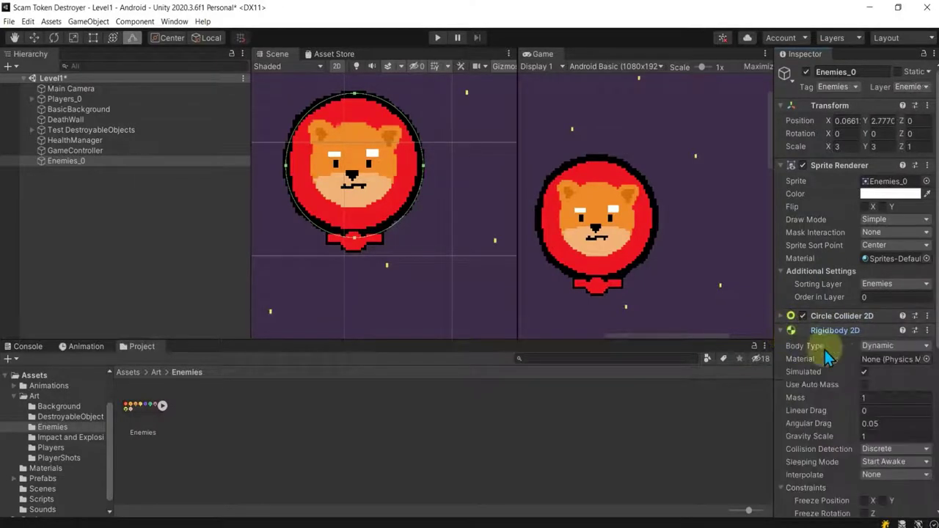
pyautogui.click(868, 436)
pyautogui.write('0')
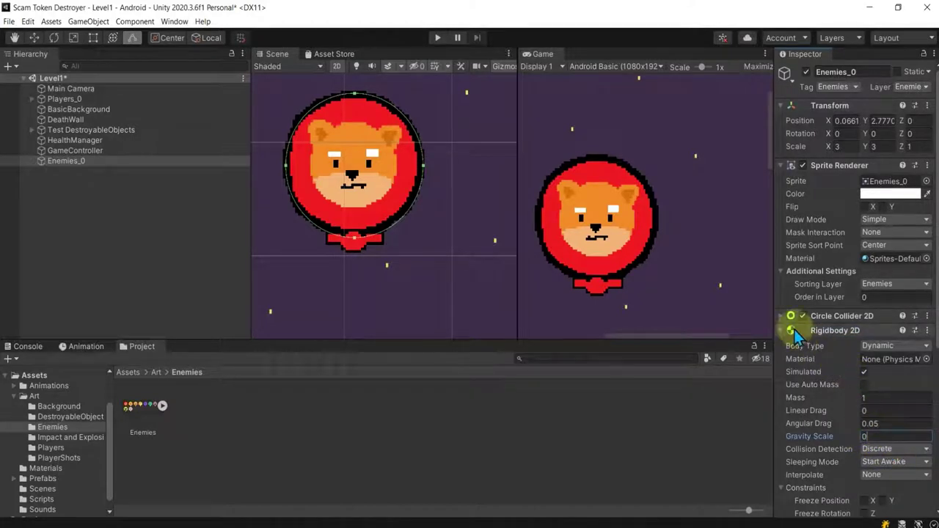
pyautogui.click(783, 331)
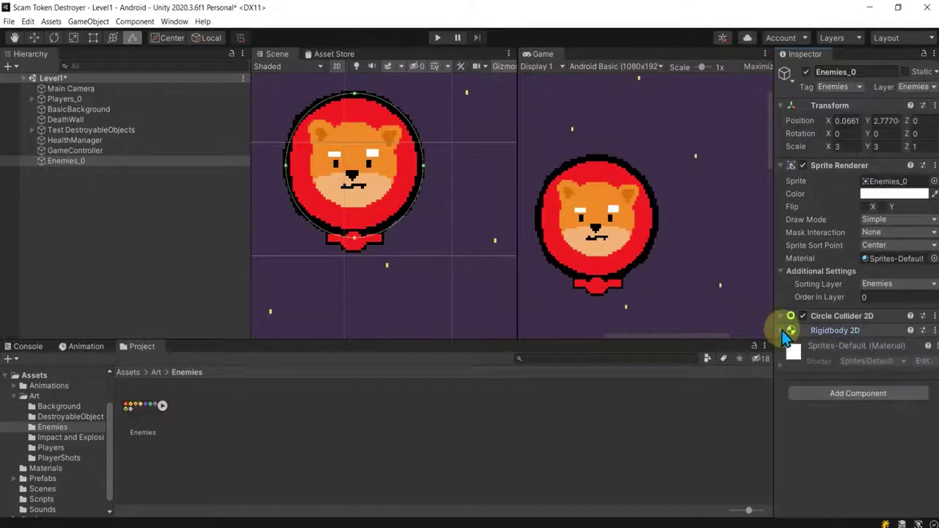
pyautogui.click(784, 331)
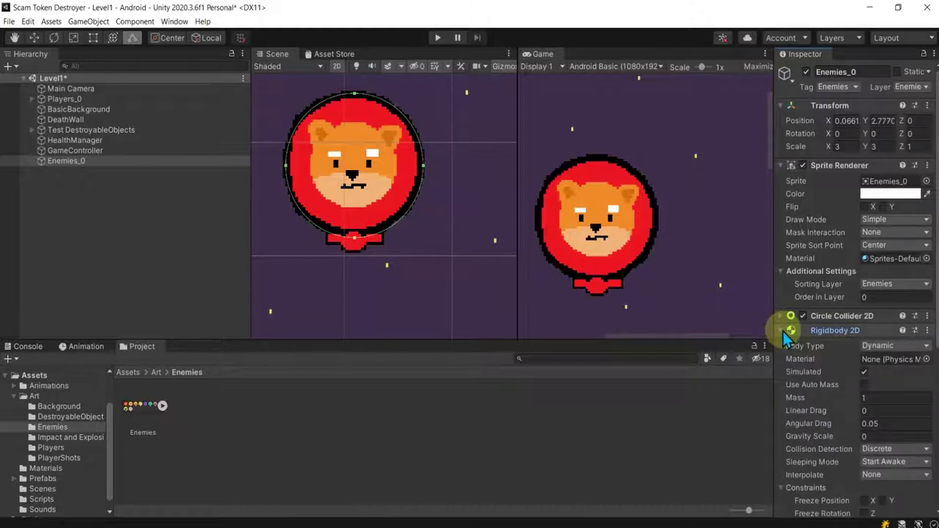
pyautogui.click(783, 331)
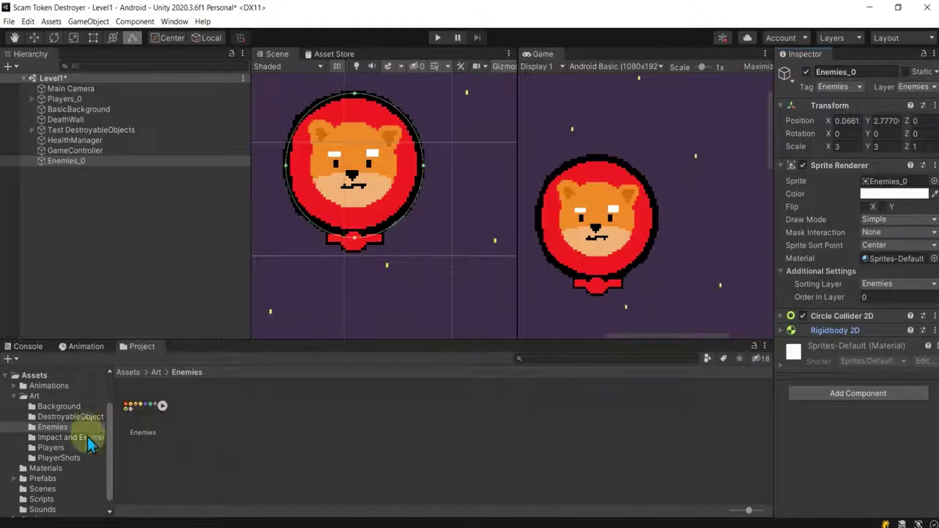
# Create a new C# script named EnemyController in the Scripts folder.
pyautogui.click(58, 500)
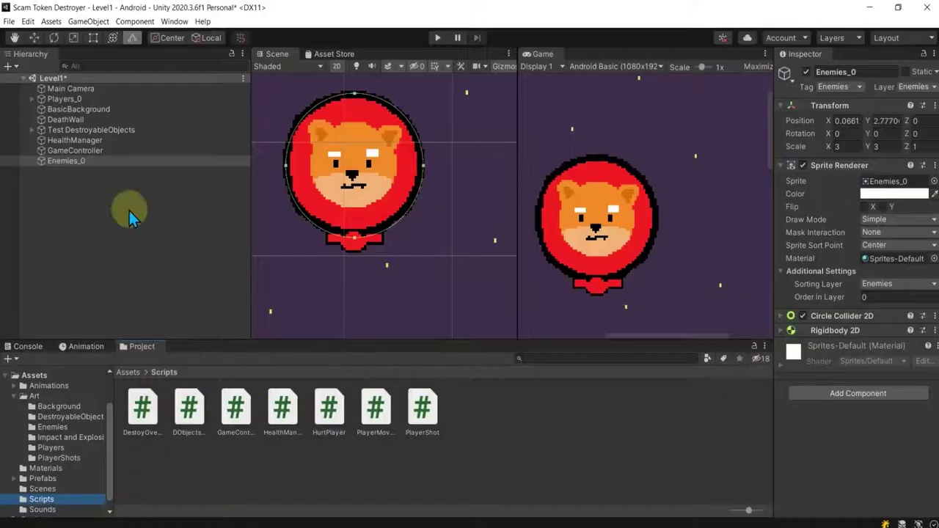
pyautogui.rightClick(289, 463)
pyautogui.moveTo(435, 173)
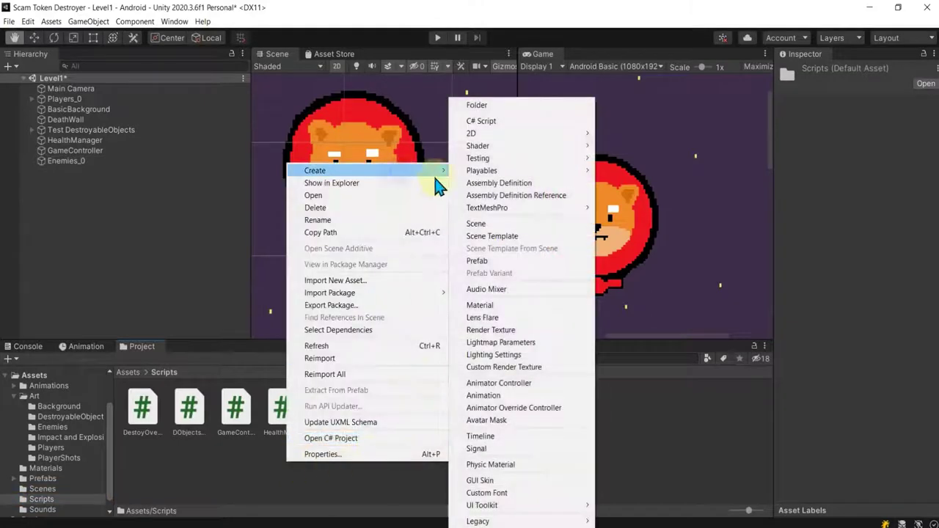
pyautogui.click(503, 121)
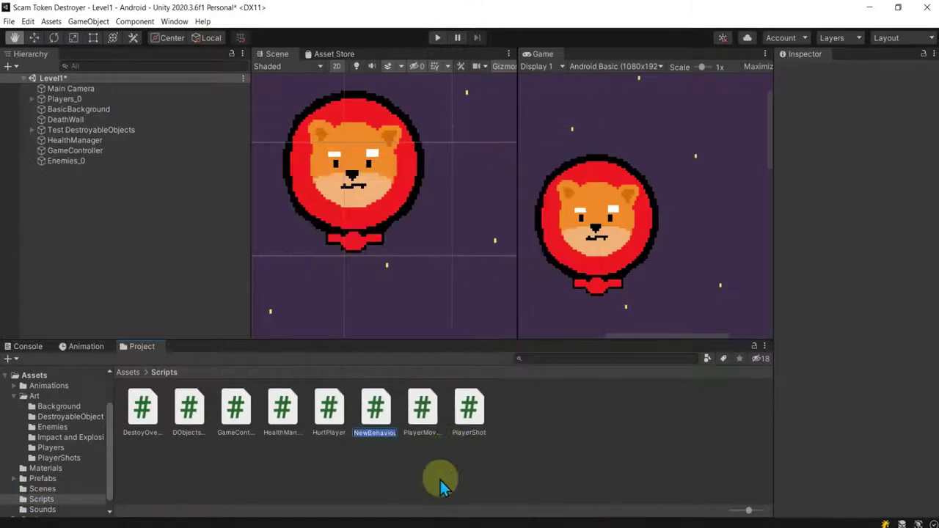
pyautogui.write('tEnemy')
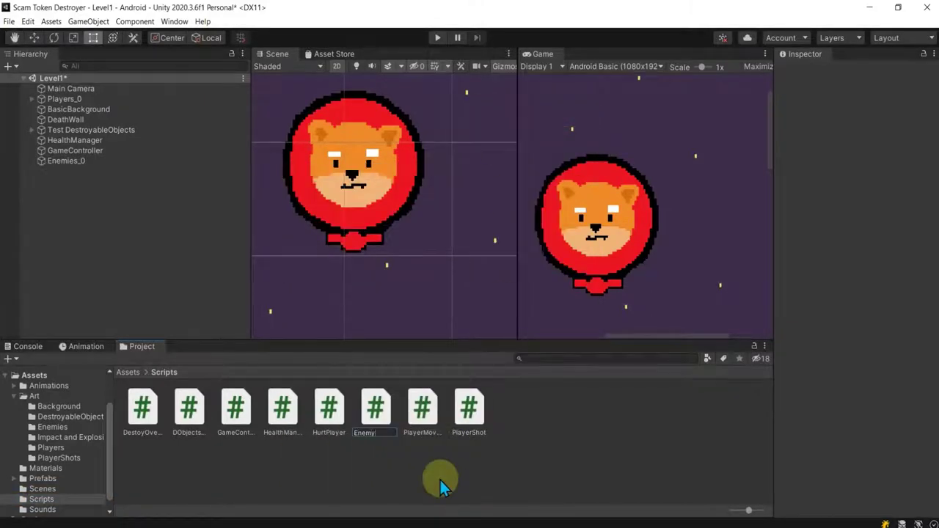
pyautogui.write('Control')
pyautogui.write('ler')
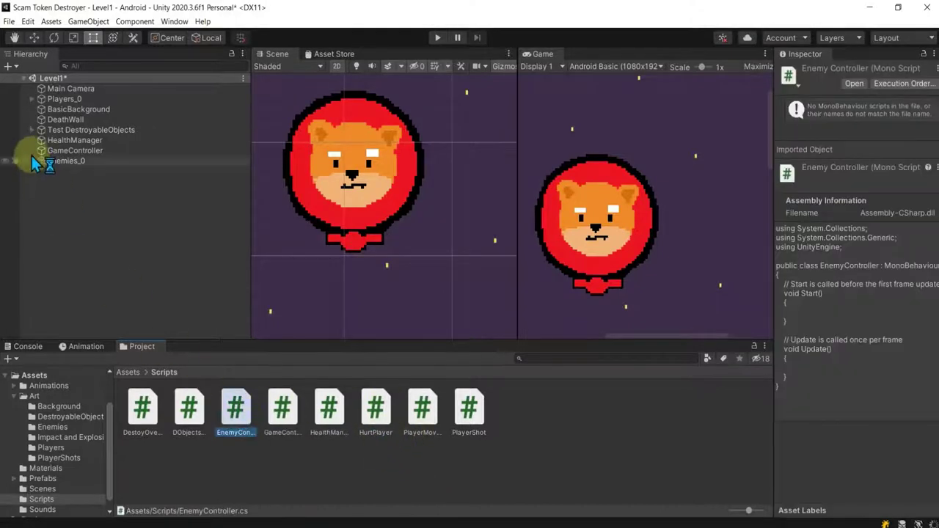
# Deactivate Test DestroyableObjects and attach the EnemyController script to Enemies_0.
pyautogui.click(102, 130)
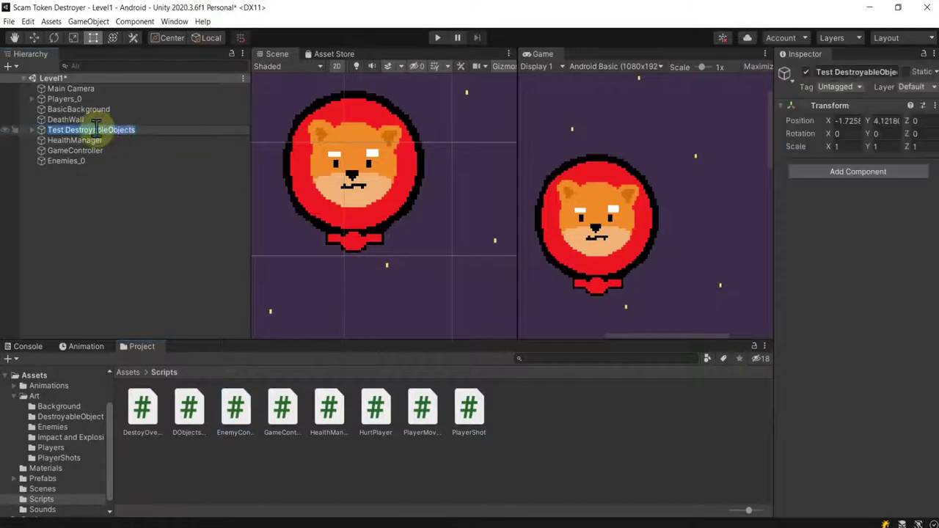
pyautogui.click(807, 72)
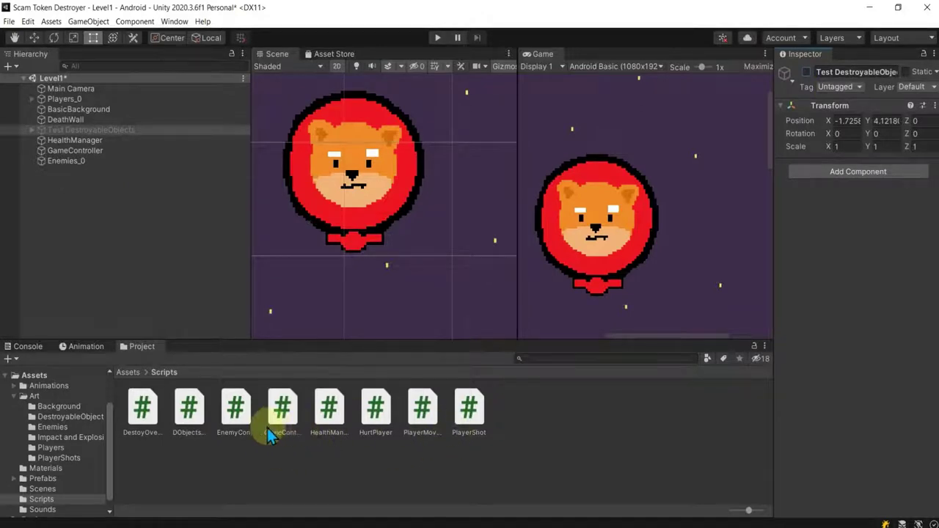
pyautogui.moveTo(234, 411); pyautogui.dragTo(77, 162)
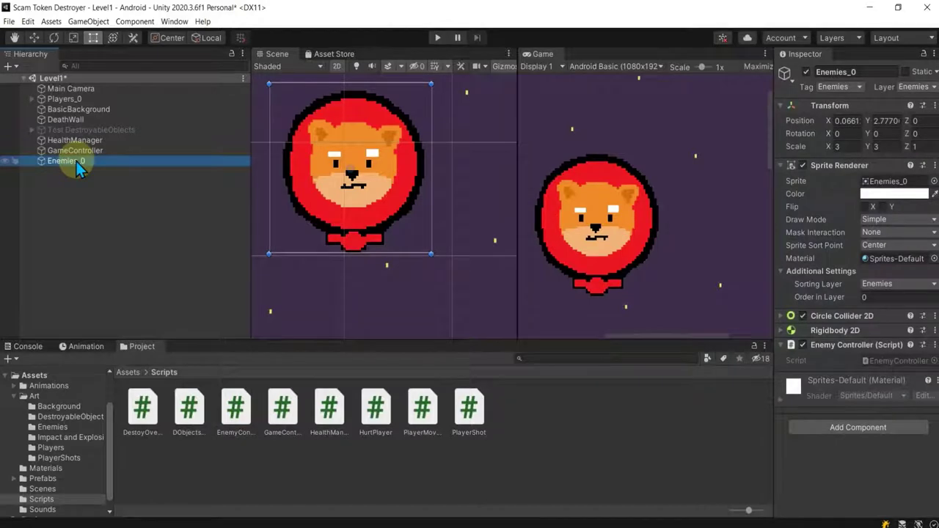
# Open EnemyController.cs in Visual Studio and add a comment in the class about moving down to attack the player.
pyautogui.doubleClick(235, 411)
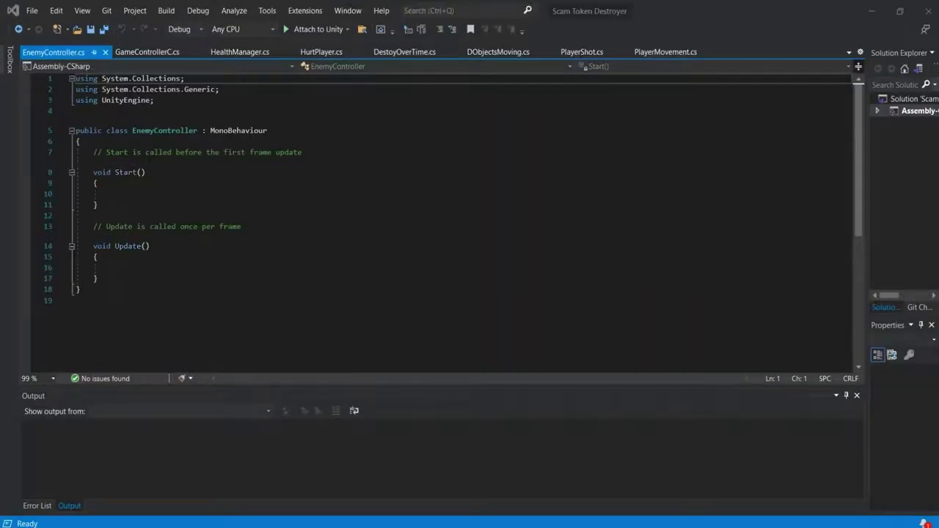
pyautogui.click(190, 141)
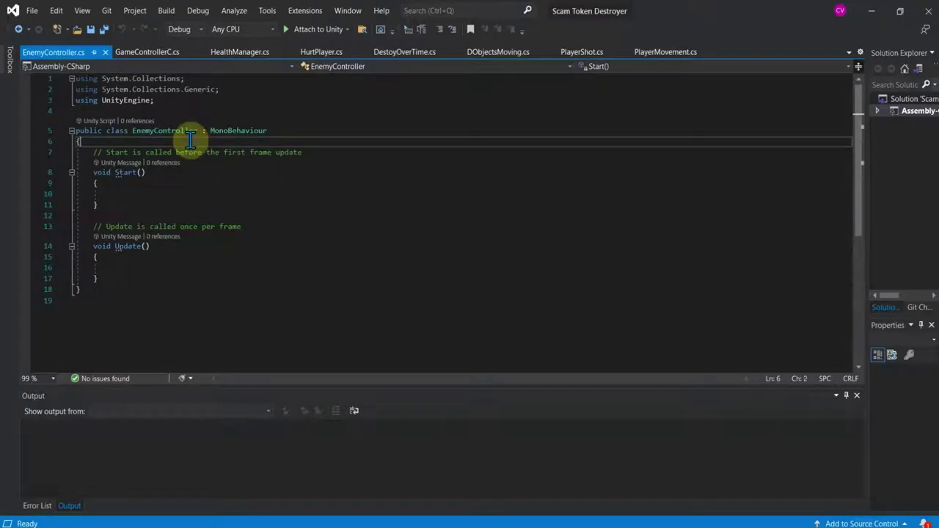
pyautogui.press('Return')
pyautogui.press('Return')
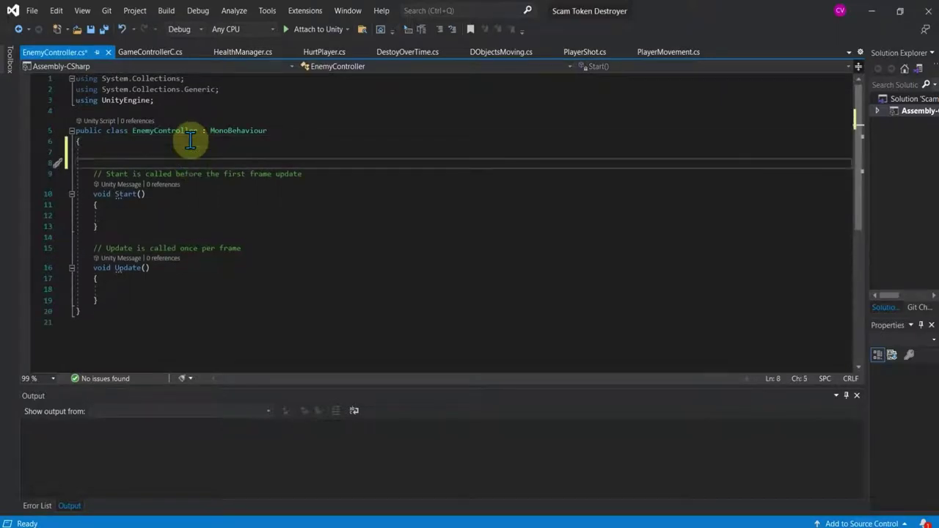
pyautogui.press('Up')
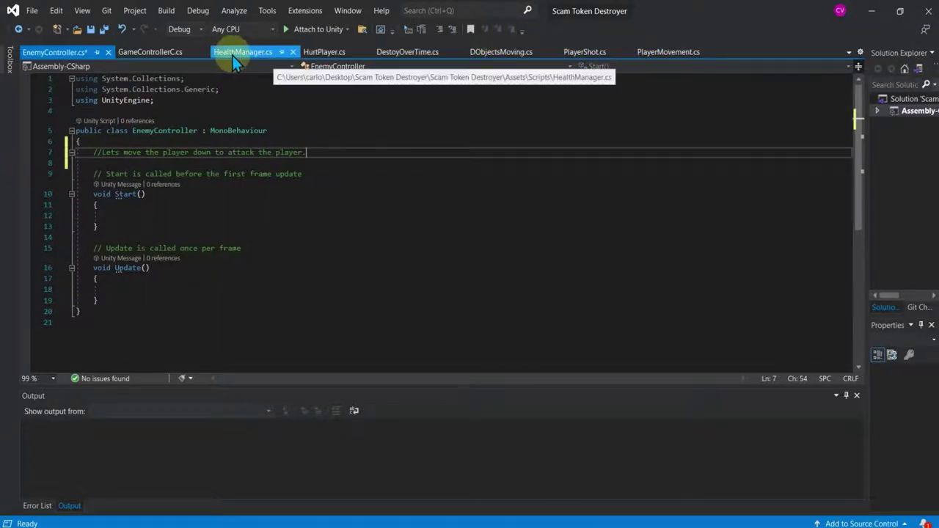
# Copy the public float moveSpeed declaration from DObjectsMoving.cs into EnemyController below the comment.
pyautogui.click(497, 55)
pyautogui.scroll(5, 276, 224)
pyautogui.scroll(1, 281, 224)
pyautogui.scroll(2, 282, 224)
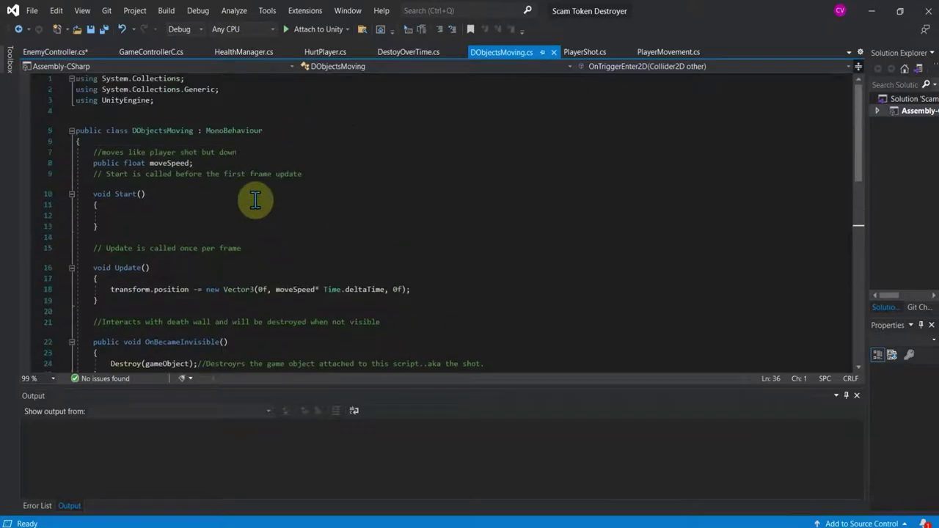
pyautogui.moveTo(195, 163); pyautogui.dragTo(59, 163)
pyautogui.hotkey('ctrl', 'c')
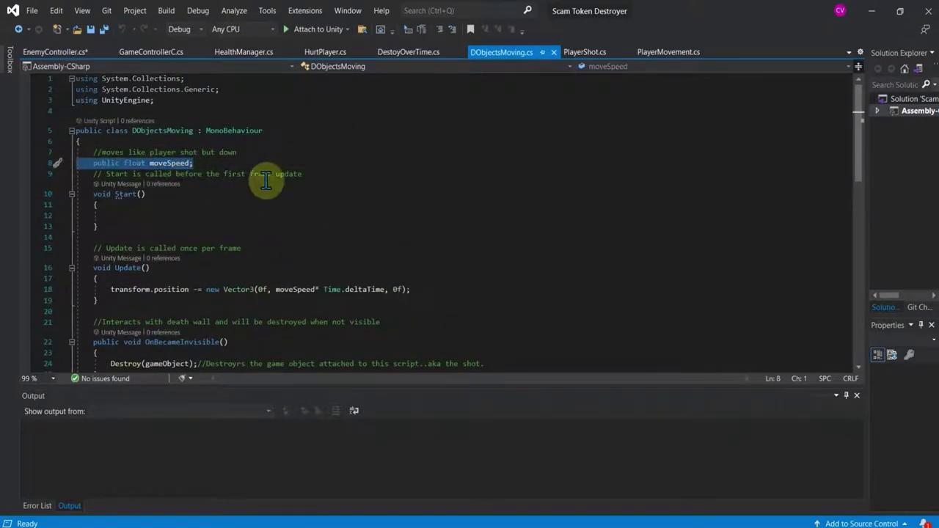
pyautogui.click(36, 52)
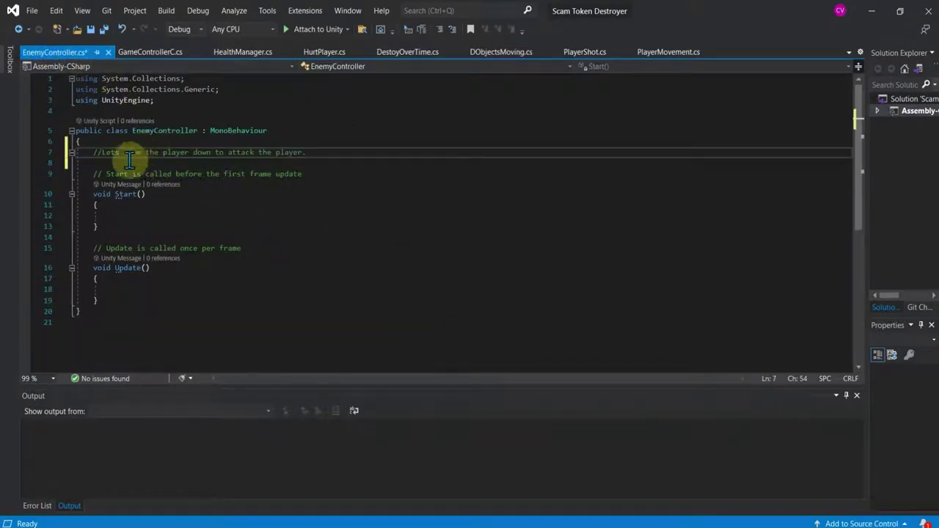
pyautogui.click(124, 162)
pyautogui.hotkey('ctrl', 'v')
pyautogui.press('Return')
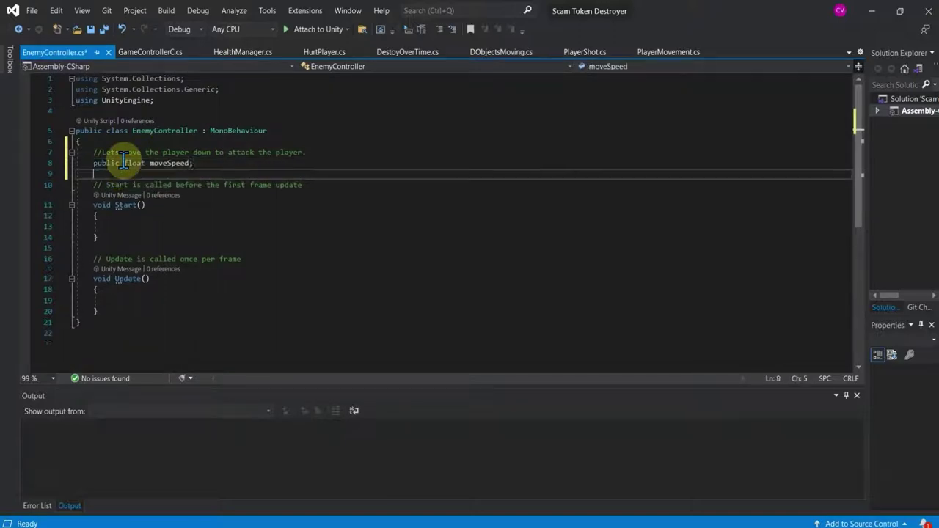
pyautogui.press('Return')
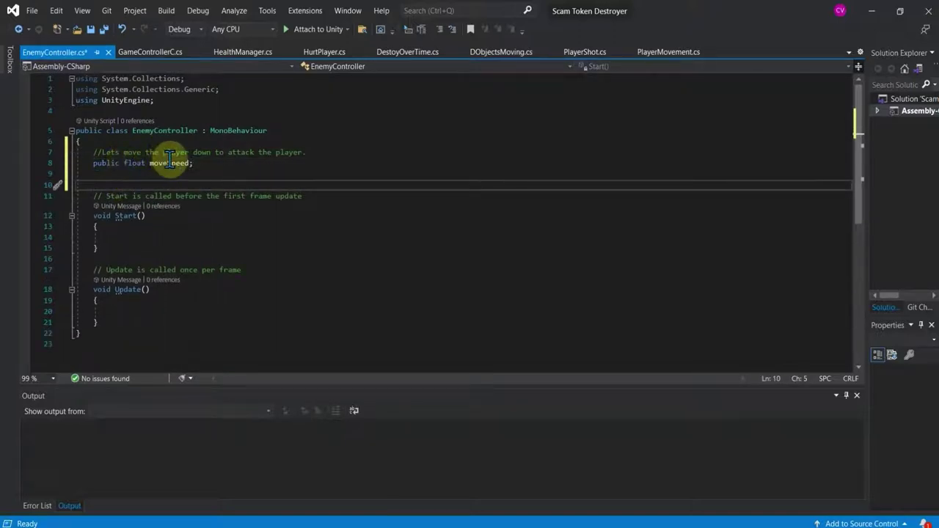
# Rename the pasted field from moveSpeed to enemySpeed.
pyautogui.click(169, 161)
pyautogui.click(149, 162)
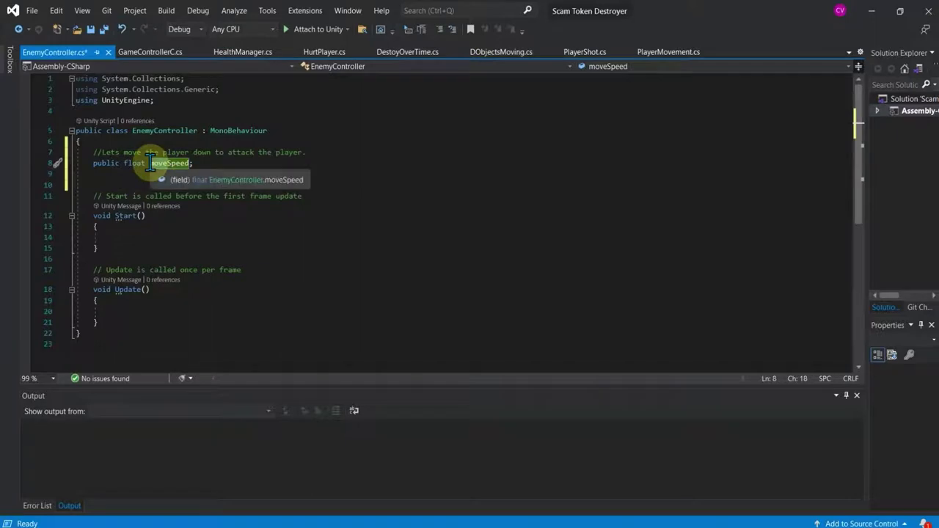
pyautogui.write('s')
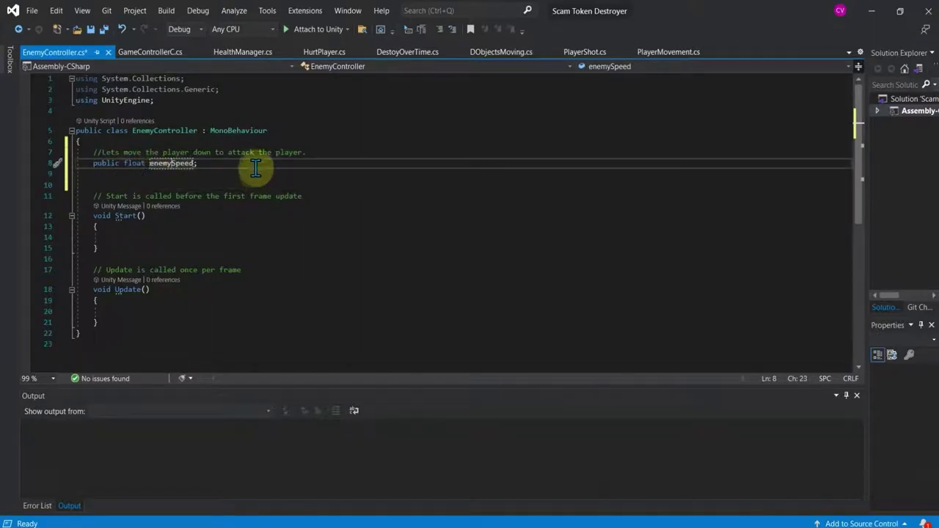
pyautogui.click(312, 163)
pyautogui.click(240, 236)
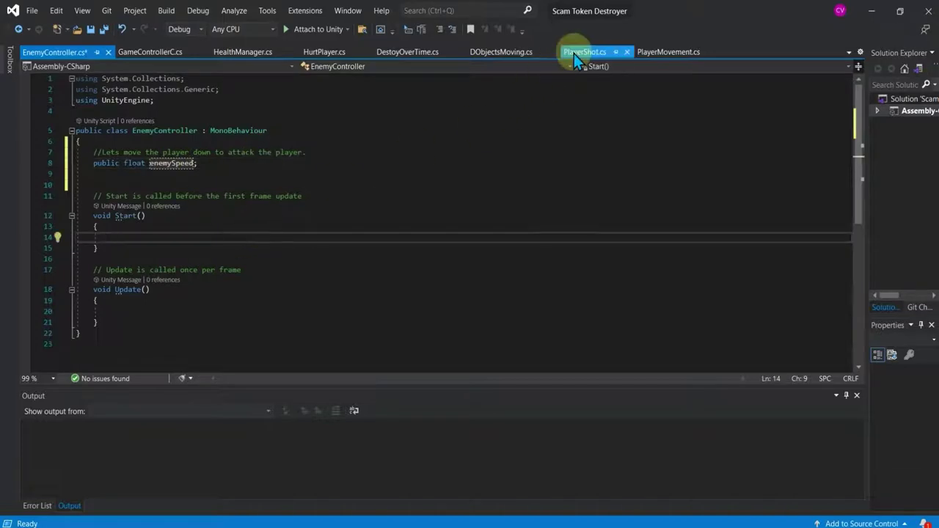
# Copy the transform.position movement line from DObjectsMoving.cs into EnemyController's Update method.
pyautogui.click(504, 53)
pyautogui.scroll(-2, 286, 280)
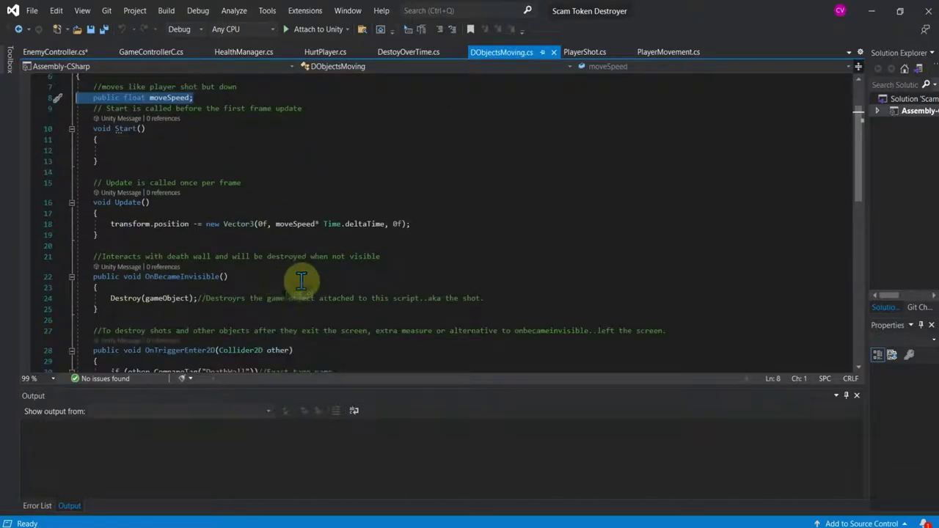
pyautogui.moveTo(426, 224); pyautogui.dragTo(77, 224)
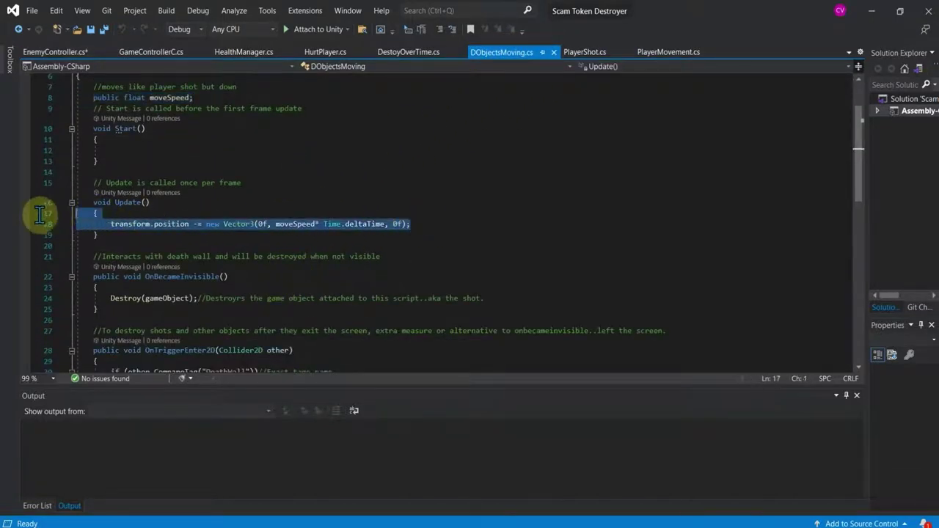
pyautogui.rightClick(133, 223)
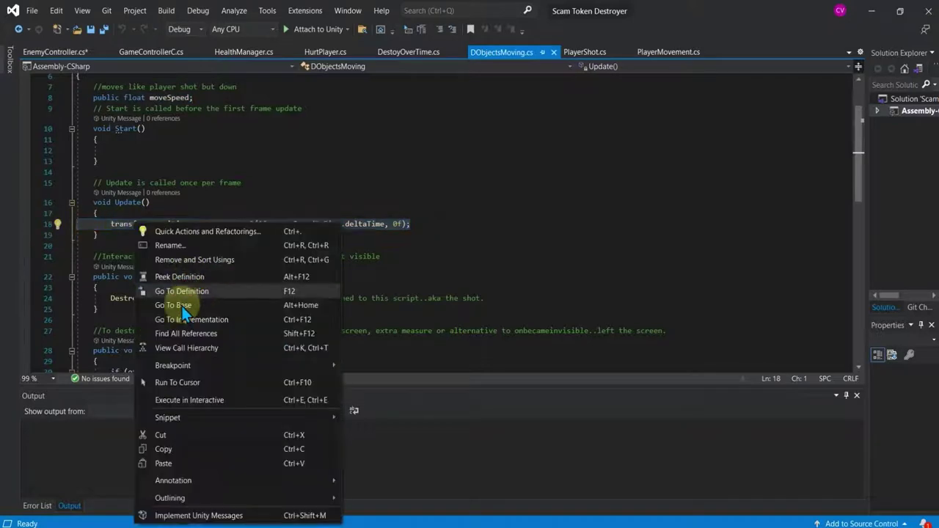
pyautogui.click(172, 447)
pyautogui.click(53, 51)
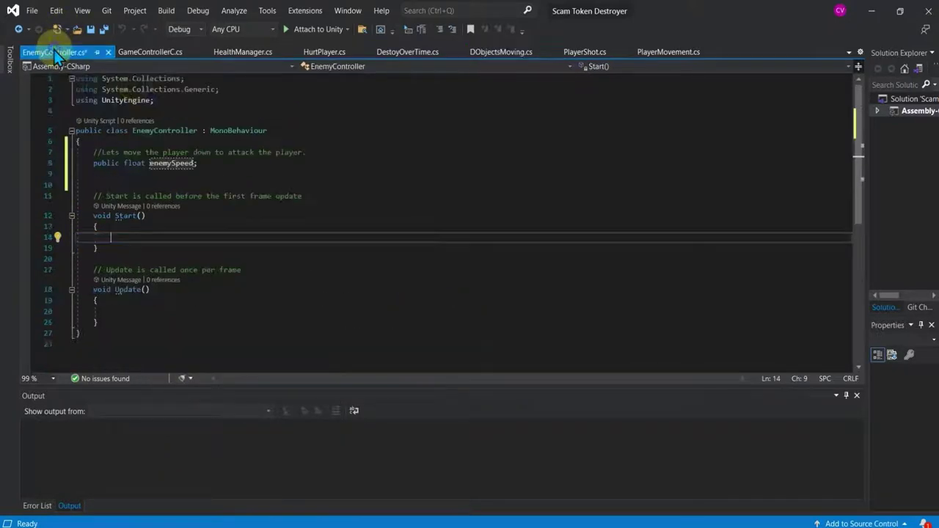
pyautogui.click(125, 310)
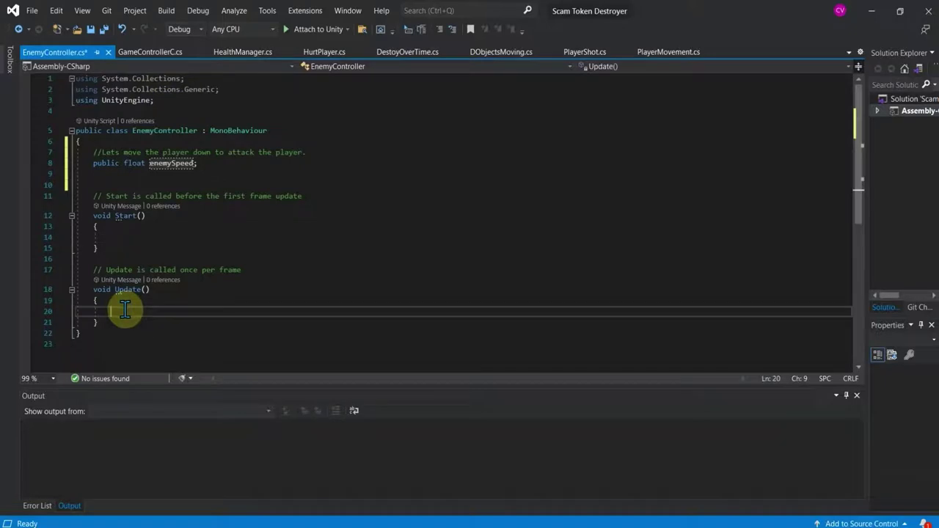
pyautogui.hotkey('ctrl', 'v')
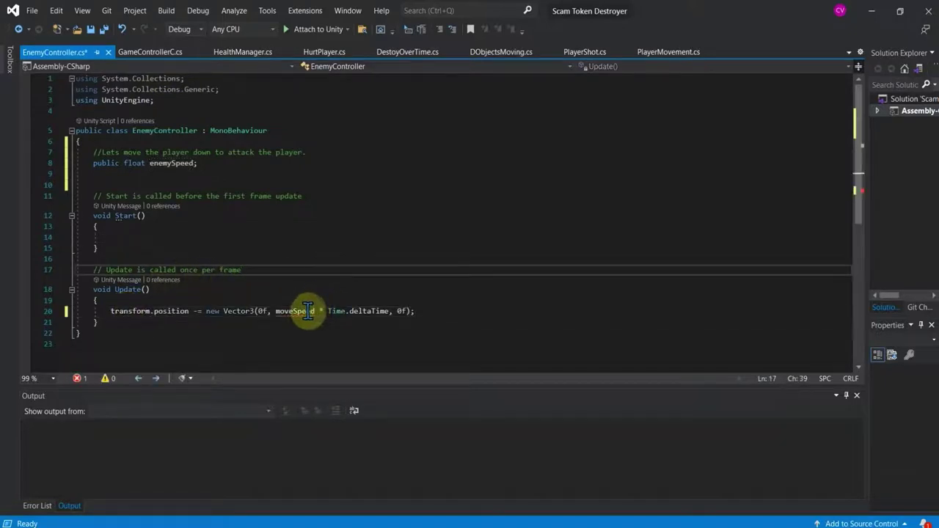
# Replace moveSpeed with enemySpeed in the pasted movement line.
pyautogui.click(307, 312)
pyautogui.click(276, 311)
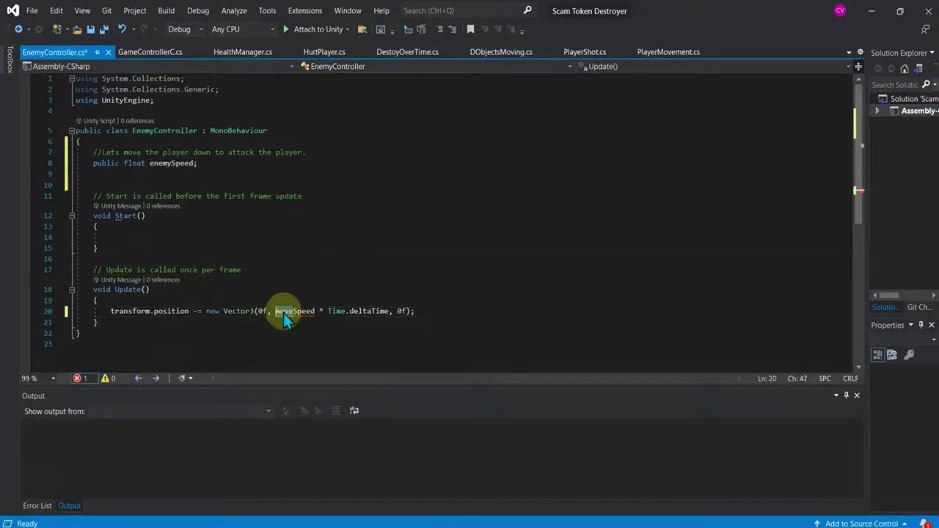
pyautogui.moveTo(315, 311); pyautogui.dragTo(278, 312)
pyautogui.write('enem')
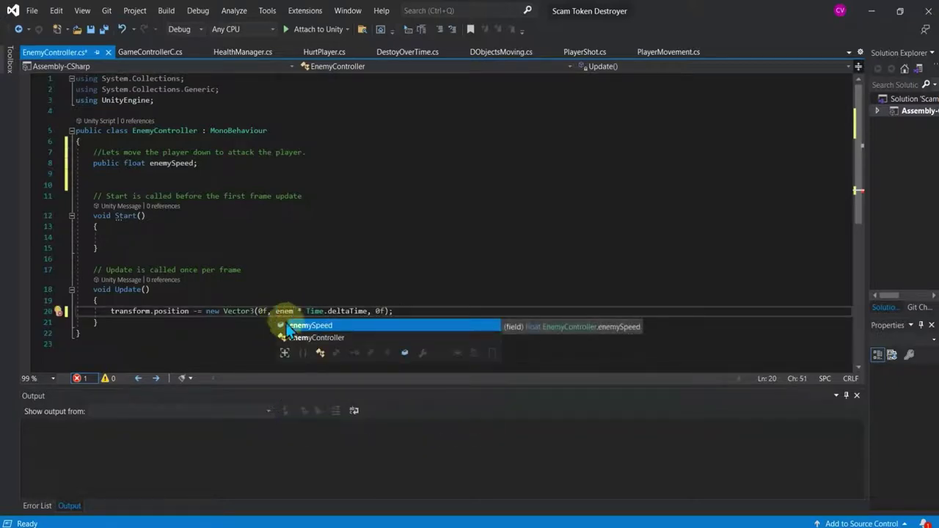
pyautogui.press('Tab')
pyautogui.click(352, 263)
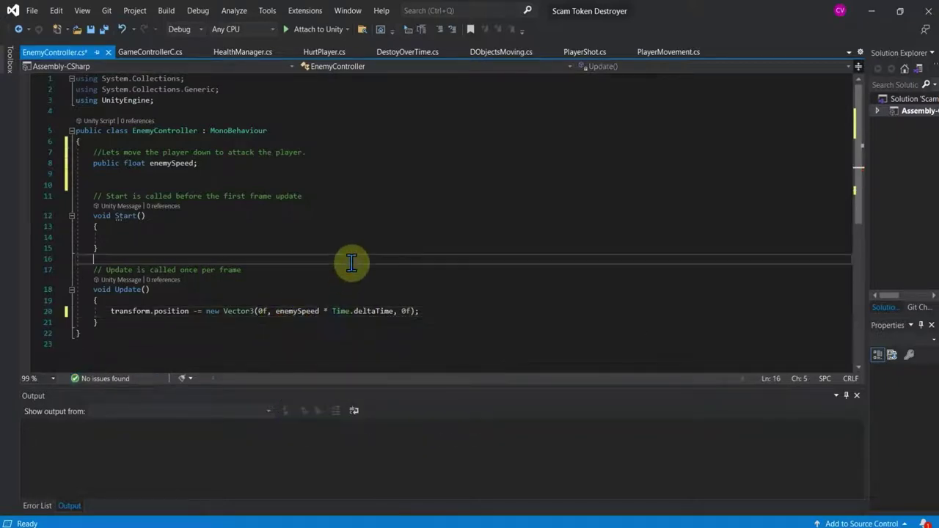
# Save EnemyController.cs, then attach the debugger to Unity and stop it.
pyautogui.hotkey('ctrl', 's')
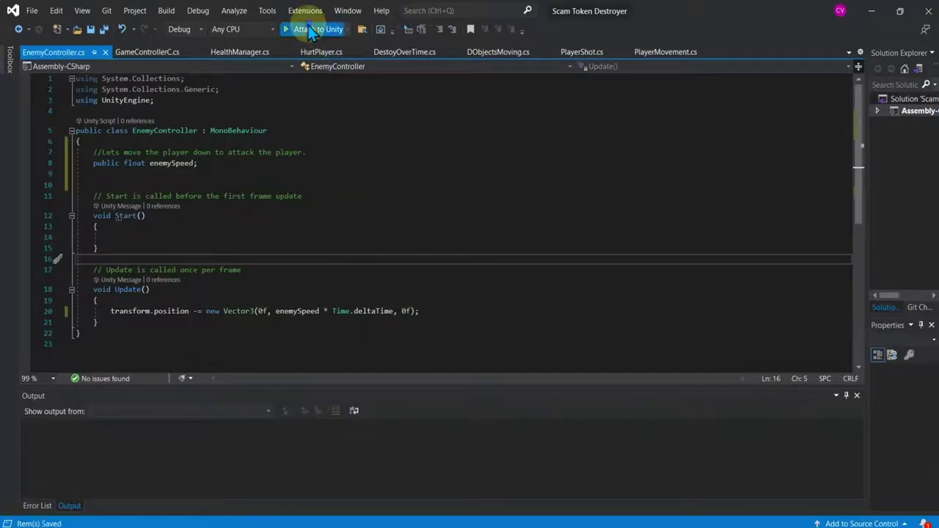
pyautogui.click(309, 29)
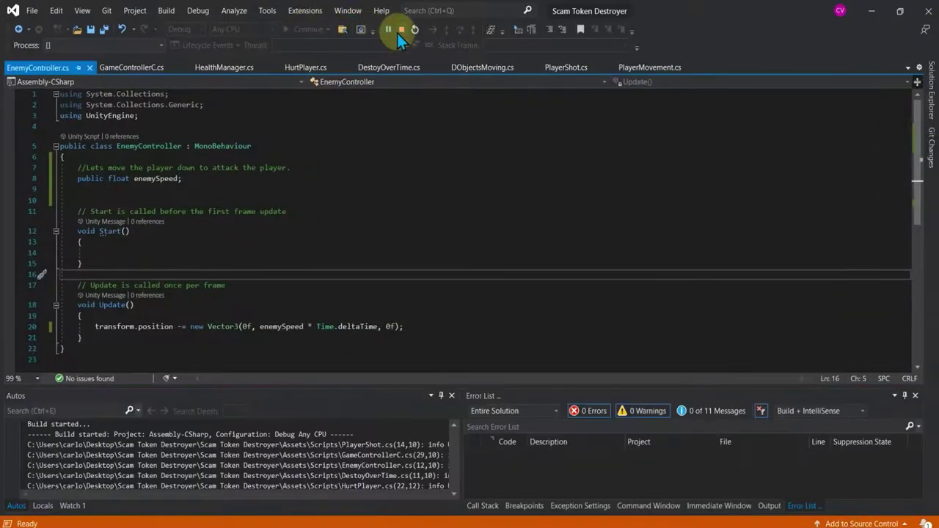
pyautogui.click(399, 29)
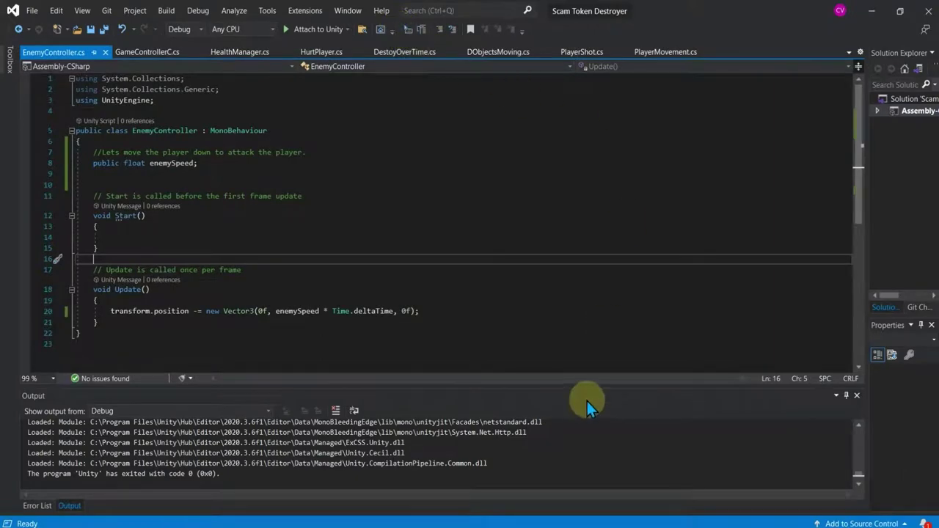
# Set Enemies_0's Enemy Speed to 3 in Unity and play the game to test it.
pyautogui.hotkey('alt', 'Tab')
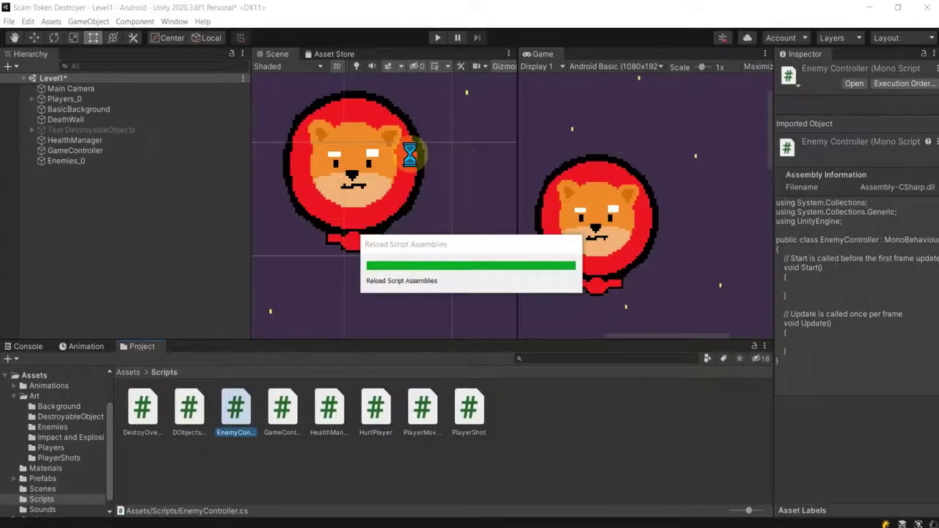
pyautogui.click(78, 162)
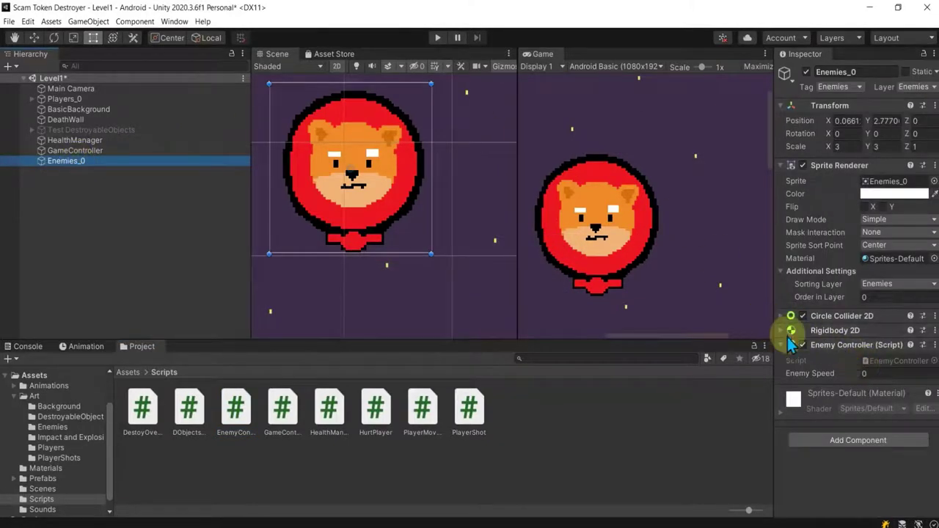
pyautogui.click(864, 373)
pyautogui.write('3')
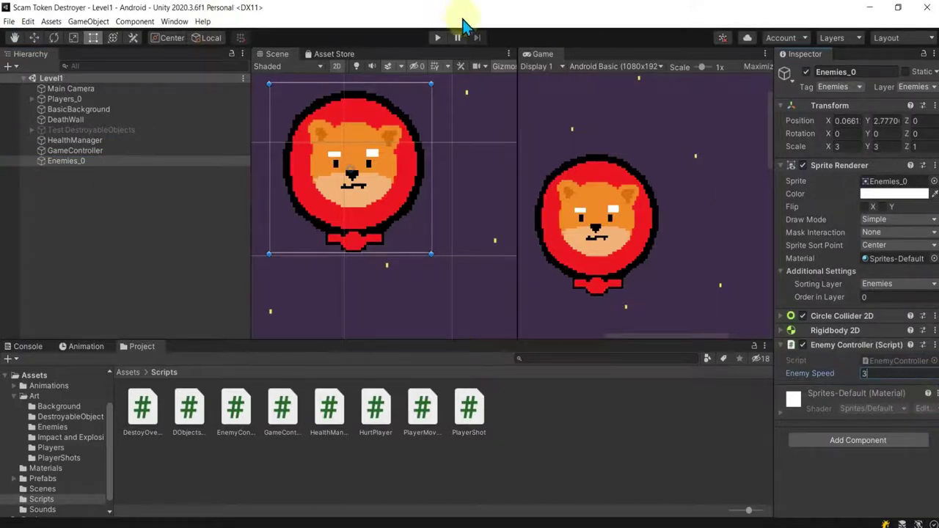
pyautogui.click(438, 38)
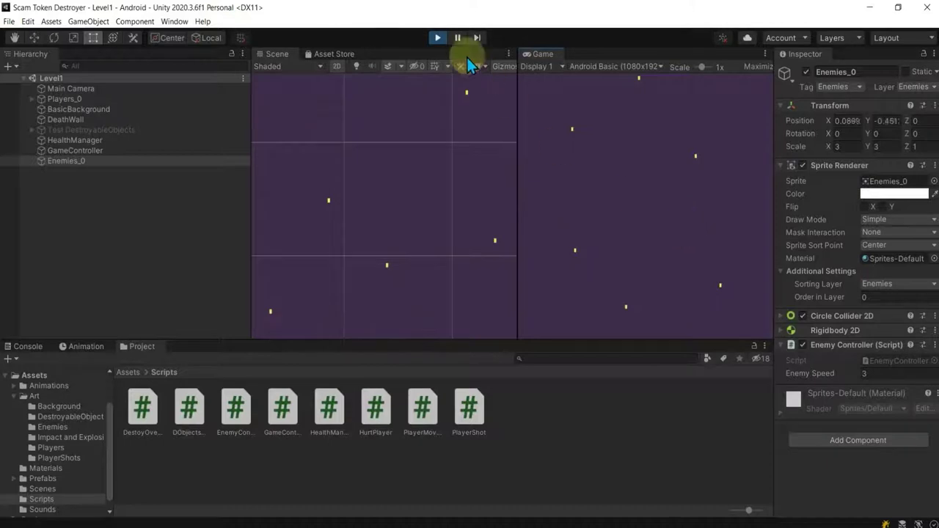
# Stop the game, zoom out to frame the whole play area, and run it again.
pyautogui.click(439, 38)
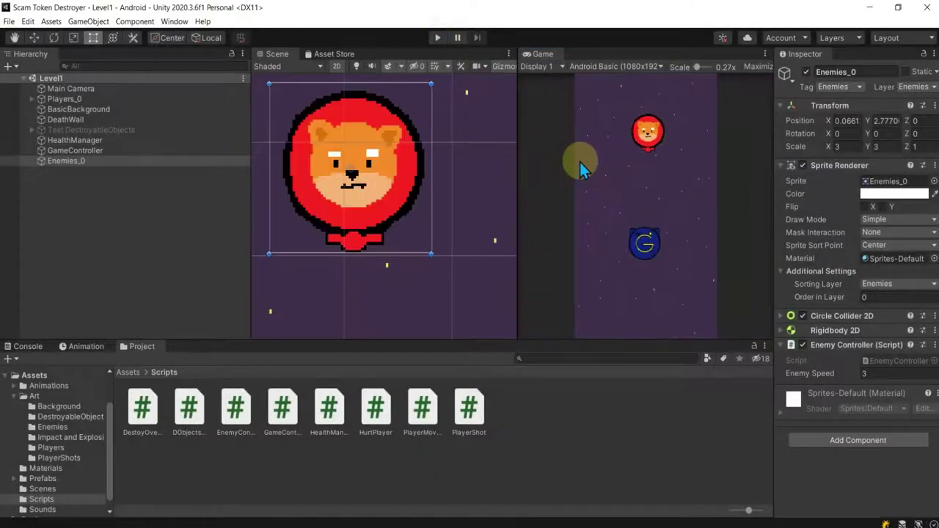
pyautogui.scroll(-5, 468, 202)
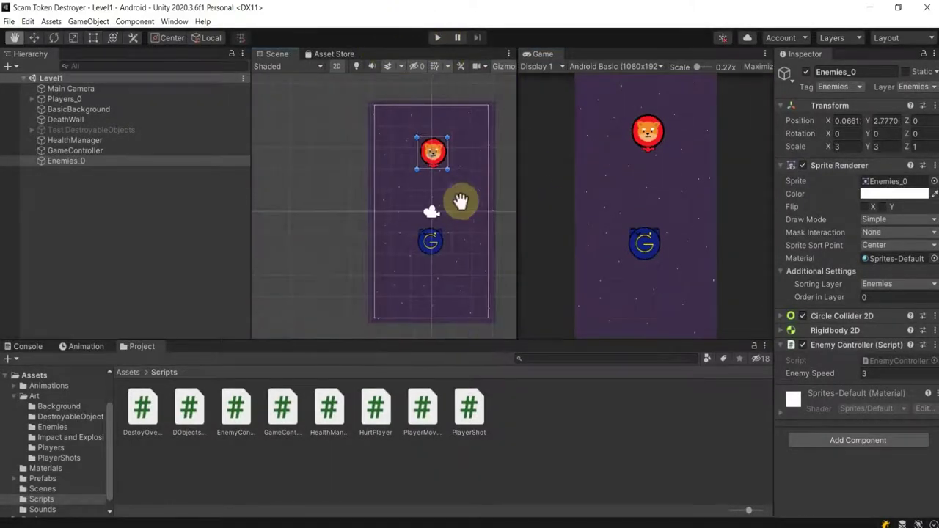
pyautogui.moveTo(467, 202); pyautogui.dragTo(448, 200, button='middle')
pyautogui.click(440, 38)
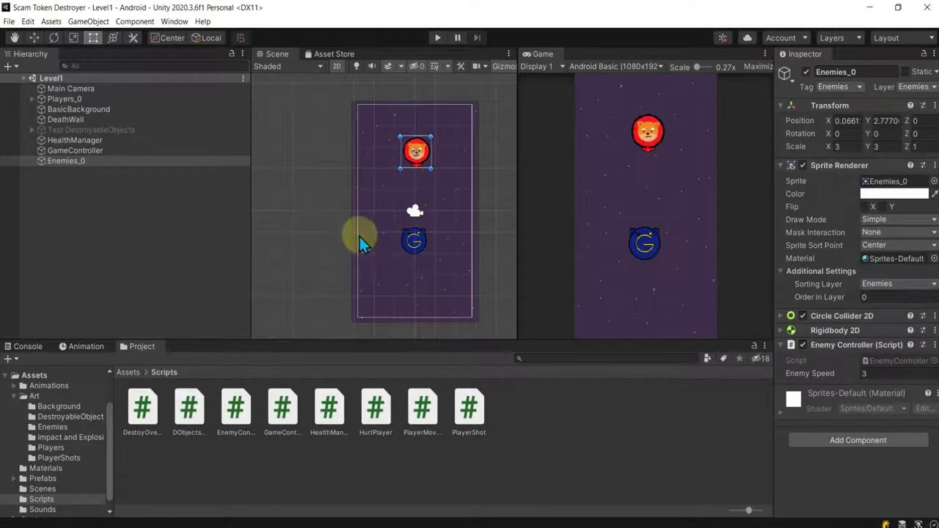
# Move Players_0 left to X -1.89, out of the enemy's path, and replay to watch the enemy fall.
pyautogui.click(32, 33)
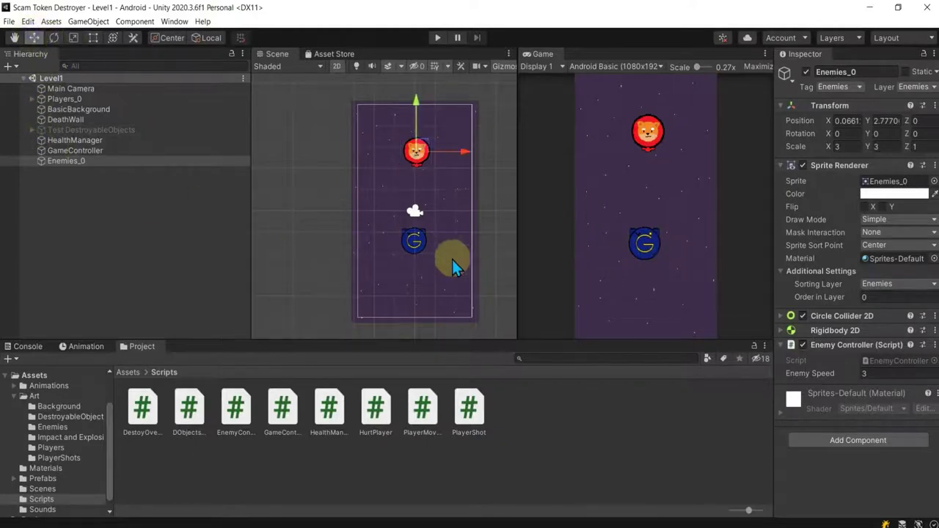
pyautogui.click(416, 239)
pyautogui.moveTo(466, 241); pyautogui.dragTo(425, 241)
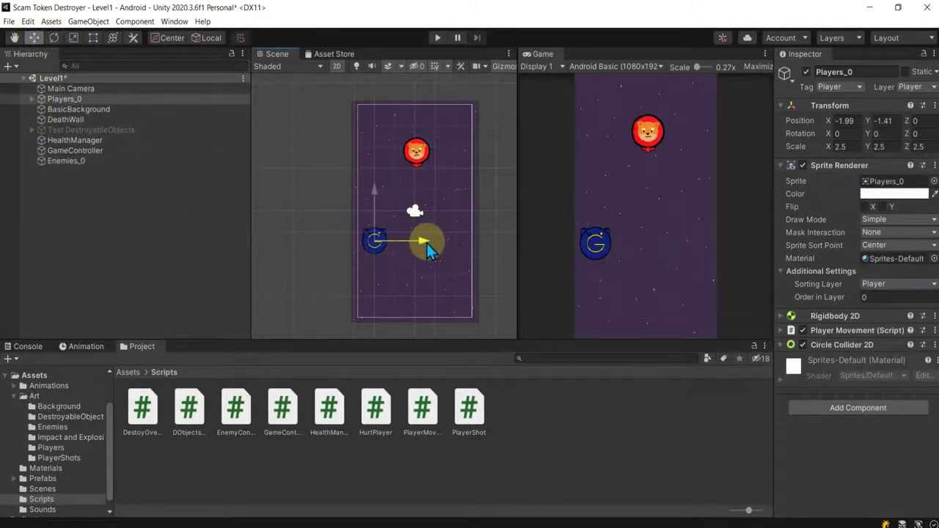
pyautogui.click(421, 152)
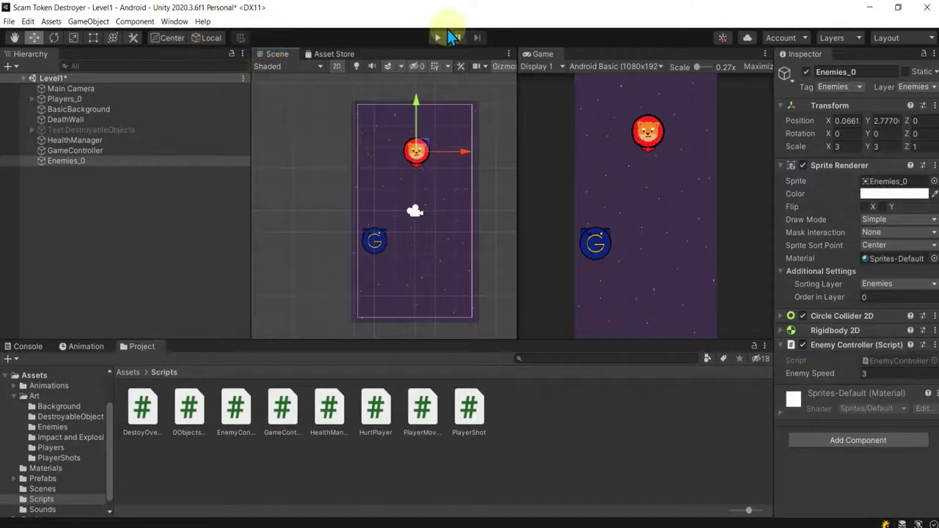
pyautogui.click(439, 37)
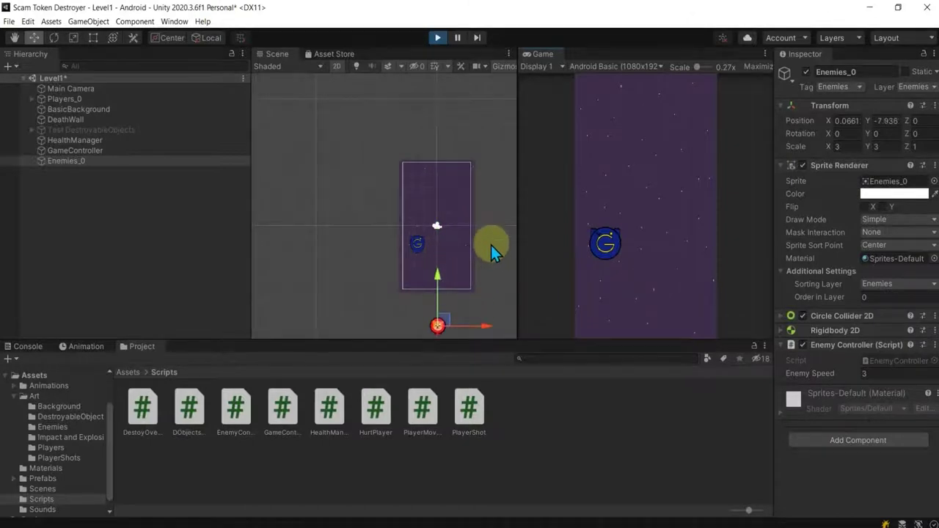
pyautogui.moveTo(491, 245)
pyautogui.mouseDown(button='middle')
pyautogui.moveTo(430, 172)
pyautogui.moveTo(474, 130)
pyautogui.moveTo(417, 177)
pyautogui.mouseUp(button='middle')
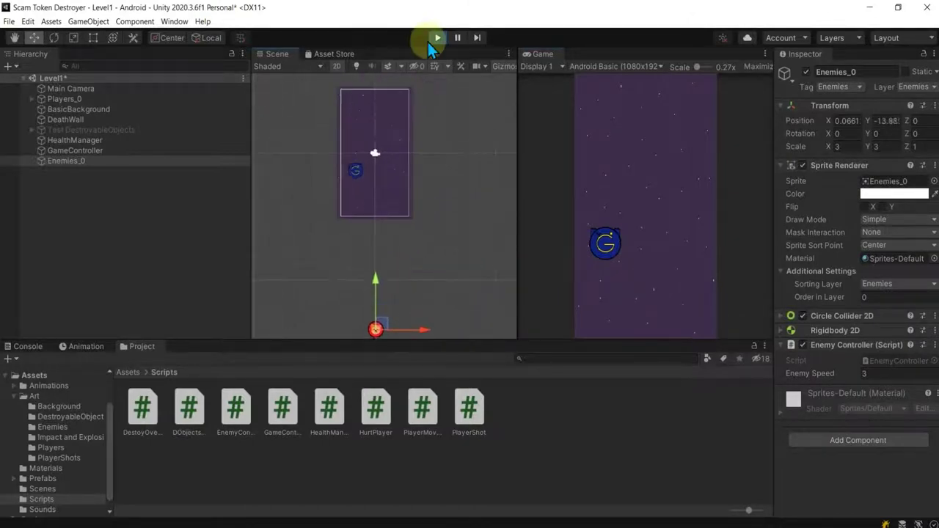
pyautogui.click(436, 39)
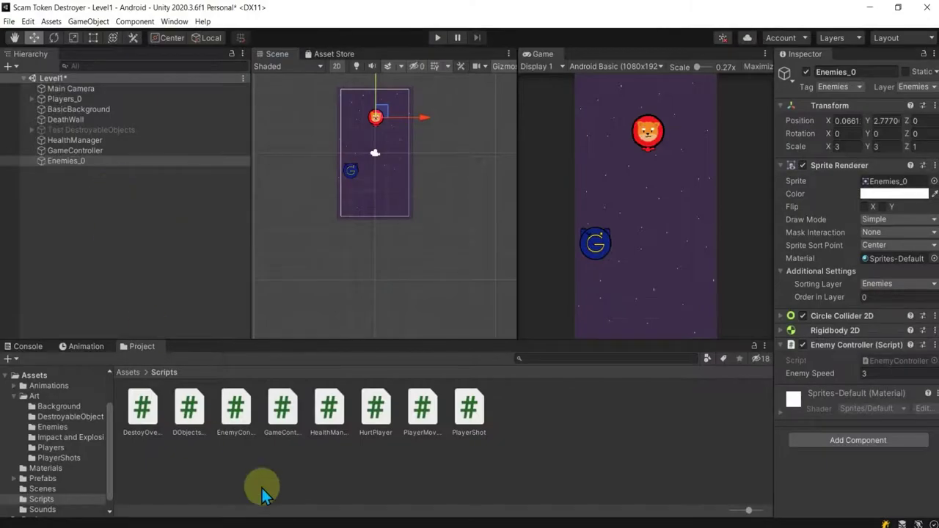
# Add blank lines after the Update method in EnemyController.cs for new code.
pyautogui.hotkey('alt', 'Tab')
pyautogui.scroll(-1, 162, 301)
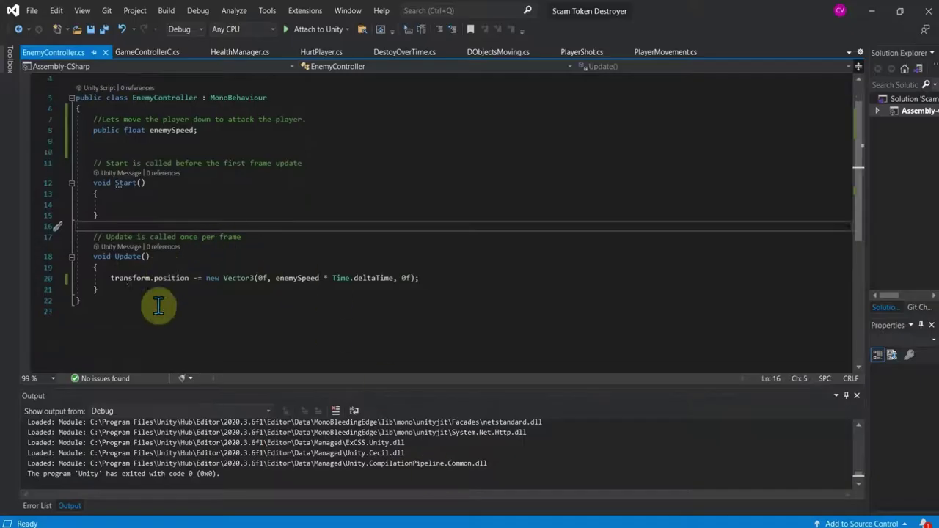
pyautogui.click(112, 290)
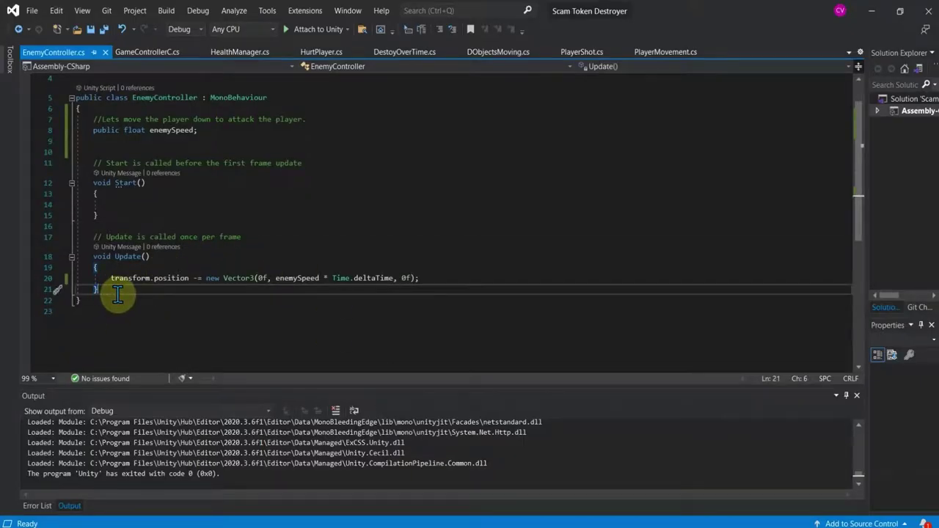
pyautogui.press('Return')
pyautogui.press('Return')
pyautogui.press('Return')
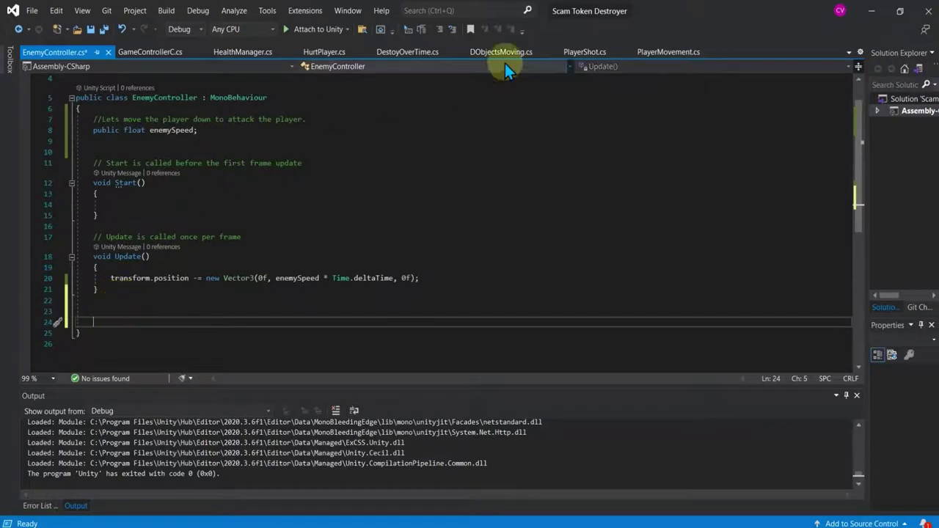
# Open DObjectsMoving.cs and locate its OnBecameInvisible and OnTriggerEnter2D methods.
pyautogui.click(502, 53)
pyautogui.scroll(-1, 311, 230)
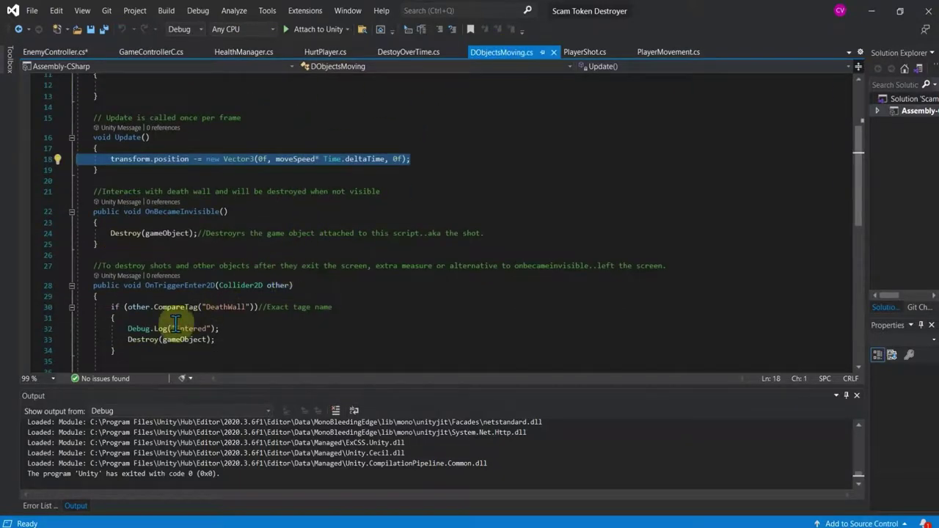
pyautogui.scroll(-2, 173, 320)
pyautogui.click(108, 145)
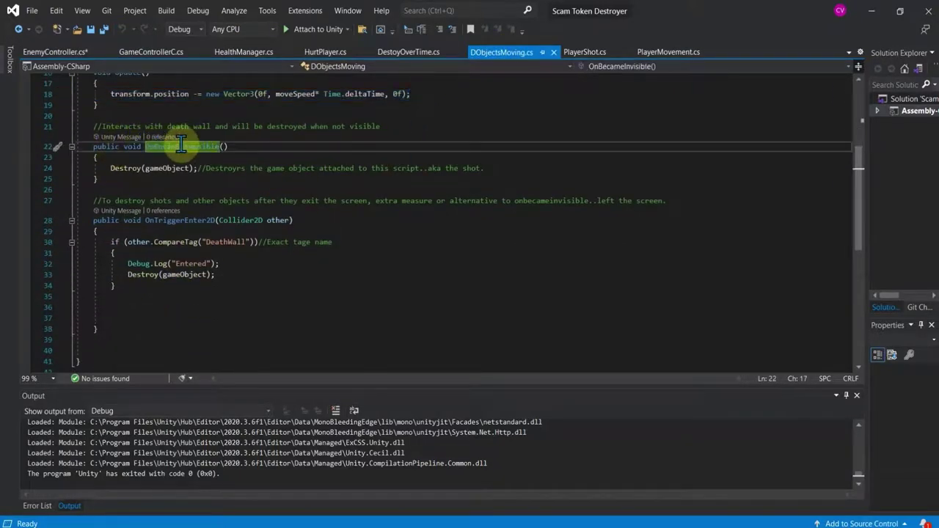
pyautogui.click(169, 202)
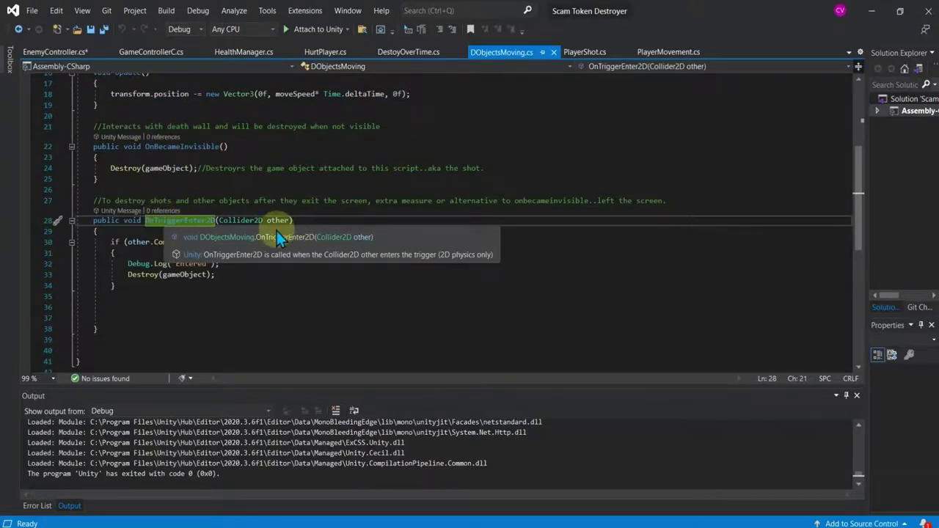
pyautogui.click(176, 328)
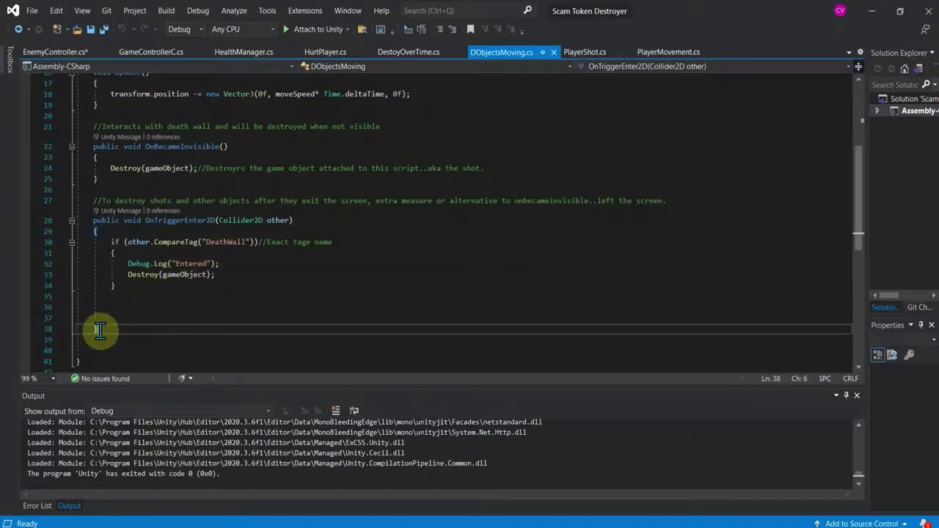
# Select the OnBecameInvisible and OnTriggerEnter2D methods together for copying.
pyautogui.moveTo(96, 330); pyautogui.dragTo(66, 126)
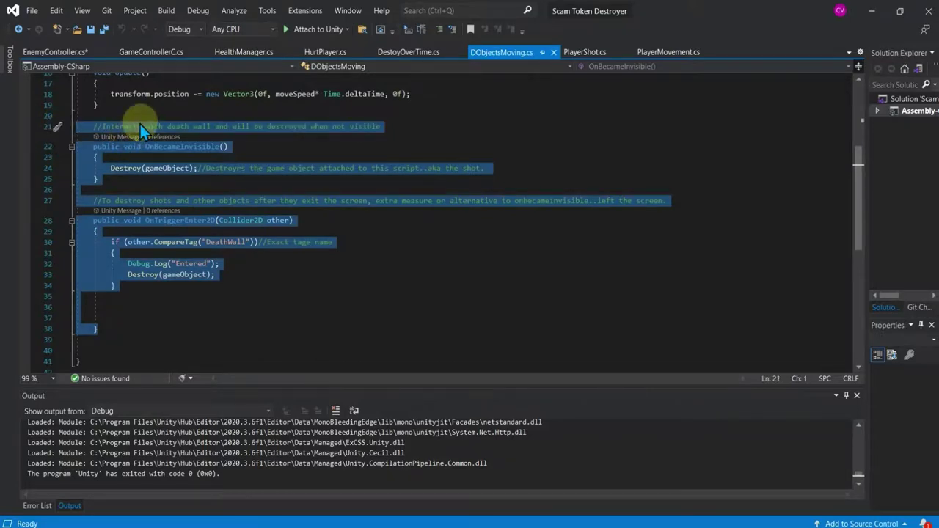
pyautogui.moveTo(75, 146); pyautogui.dragTo(122, 168)
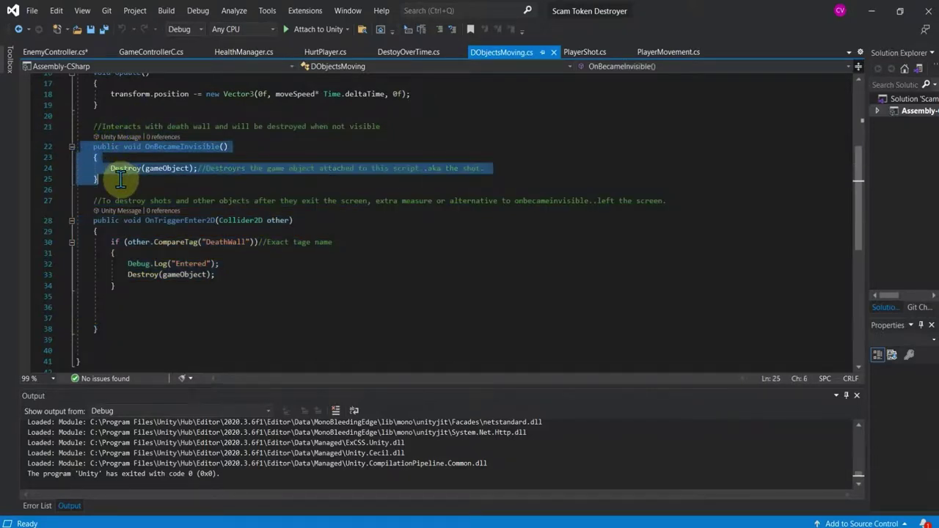
pyautogui.rightClick(110, 179)
pyautogui.press('Escape')
pyautogui.keyDown('shift'); pyautogui.click(75, 147); pyautogui.keyUp('shift')
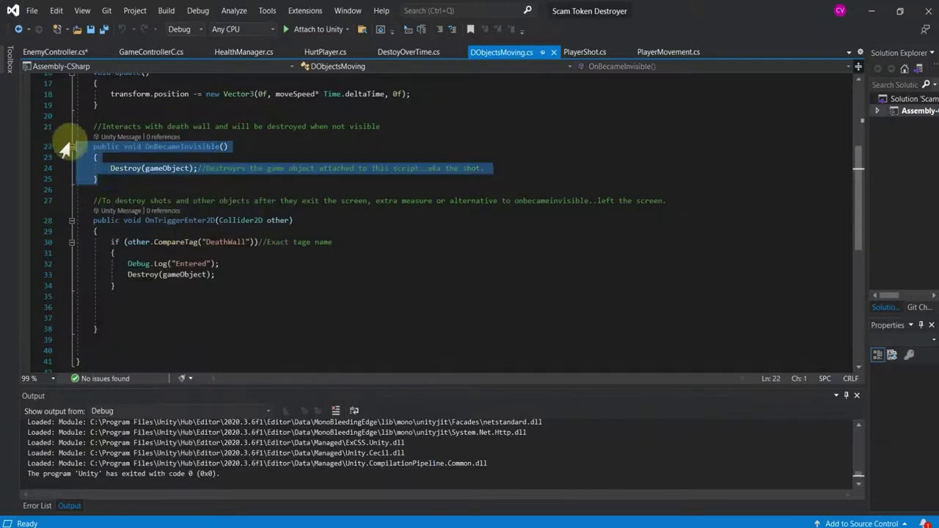
pyautogui.rightClick(94, 155)
pyautogui.click(70, 228)
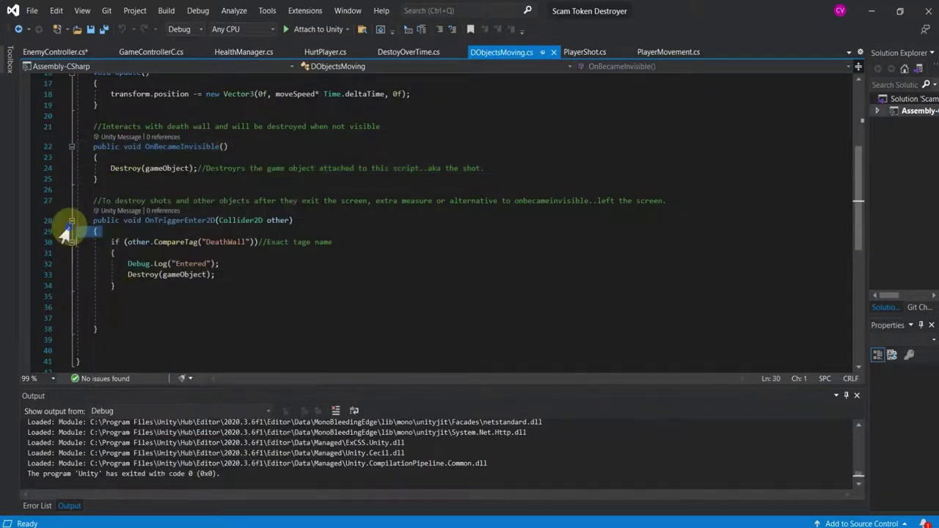
pyautogui.moveTo(110, 330); pyautogui.dragTo(78, 144)
pyautogui.hotkey('ctrl', 'c')
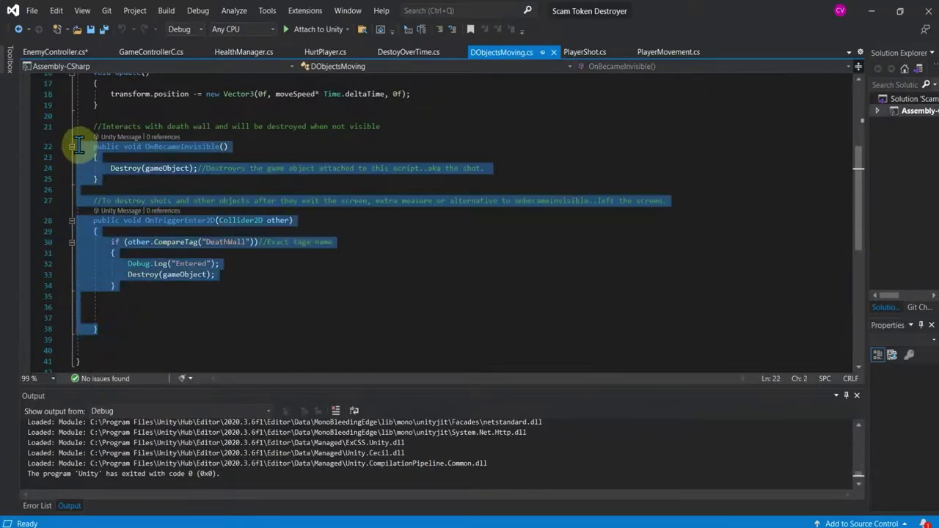
# Paste the OnBecameInvisible and OnTriggerEnter2D methods after Update in EnemyController.cs.
pyautogui.click(55, 53)
pyautogui.click(103, 313)
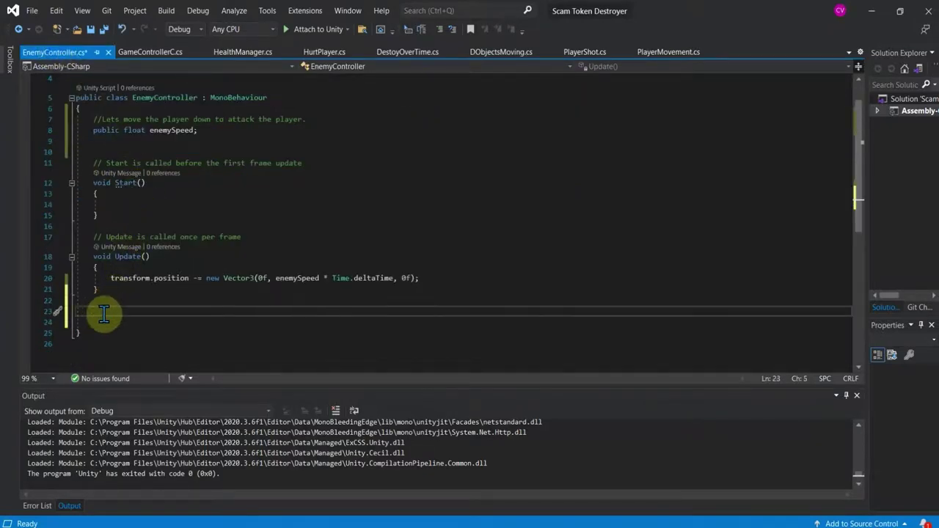
pyautogui.hotkey('ctrl', 'v')
# Delete the pasted comments and extra blank lines from the destroy methods.
pyautogui.moveTo(723, 225); pyautogui.dragTo(623, 224)
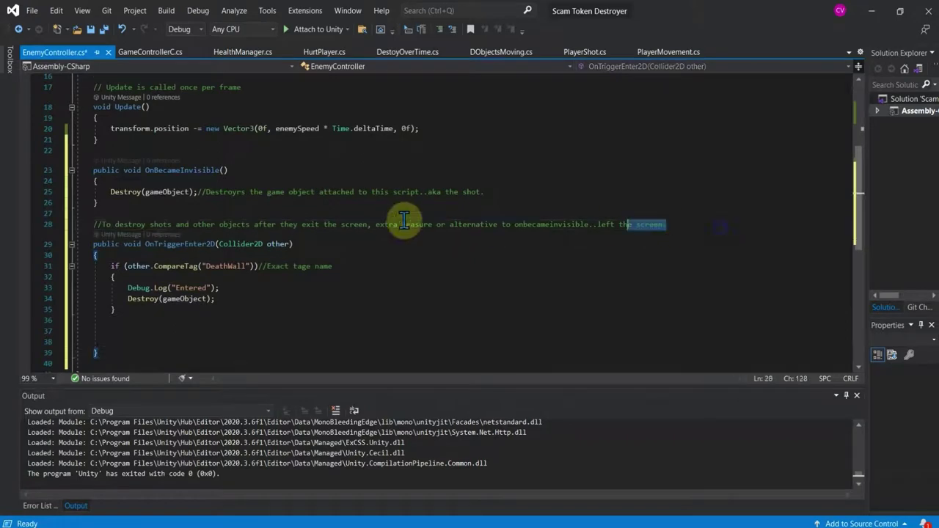
pyautogui.moveTo(403, 220); pyautogui.dragTo(42, 215)
pyautogui.press('Delete')
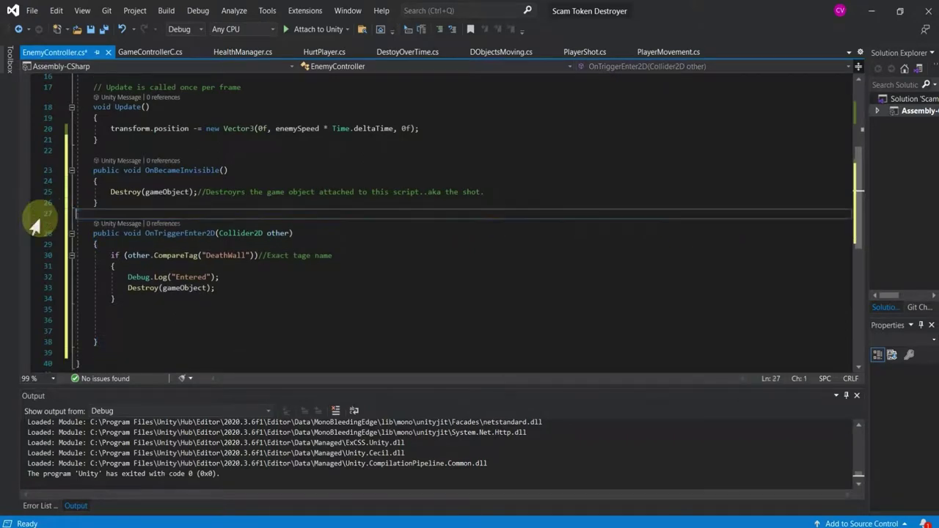
pyautogui.moveTo(110, 331); pyautogui.dragTo(75, 308)
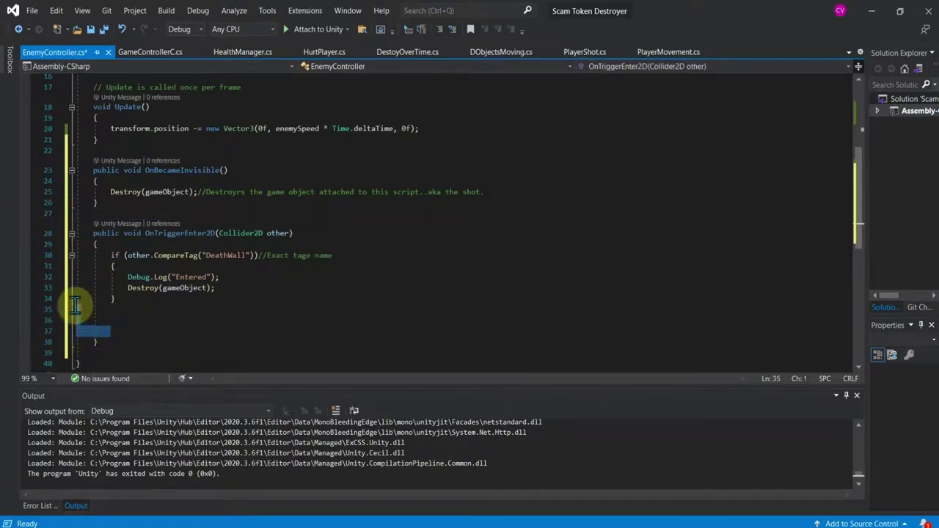
pyautogui.press('Delete')
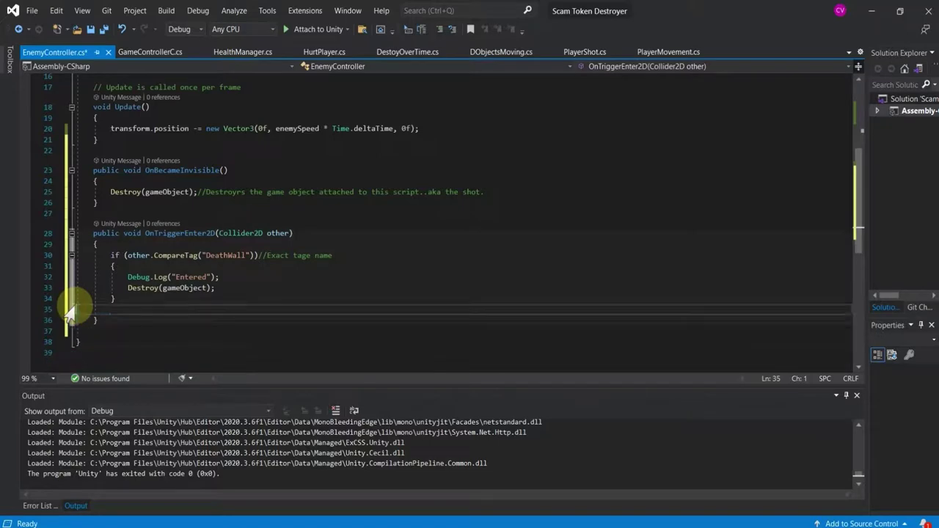
pyautogui.moveTo(486, 191); pyautogui.dragTo(198, 192)
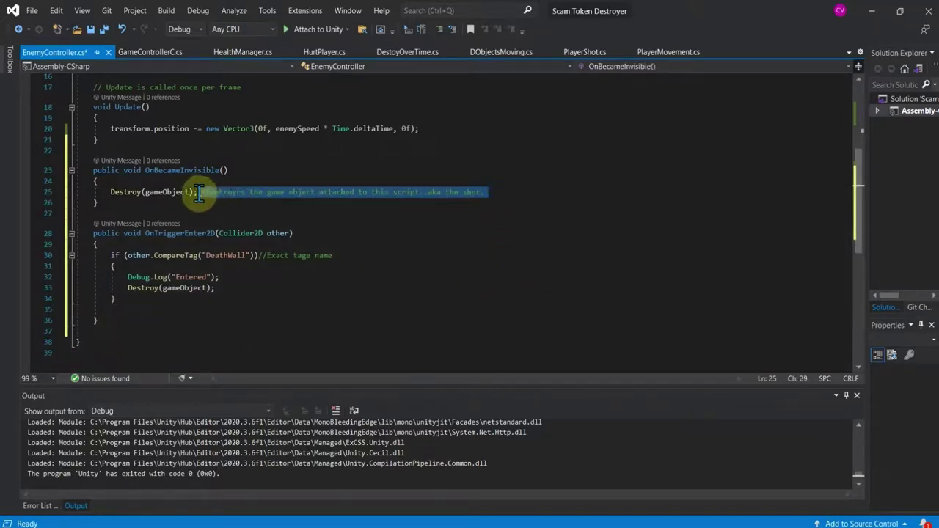
pyautogui.press('Delete')
# Save the script, attach to Unity and stop debugging, then return to Unity.
pyautogui.hotkey('ctrl', 's')
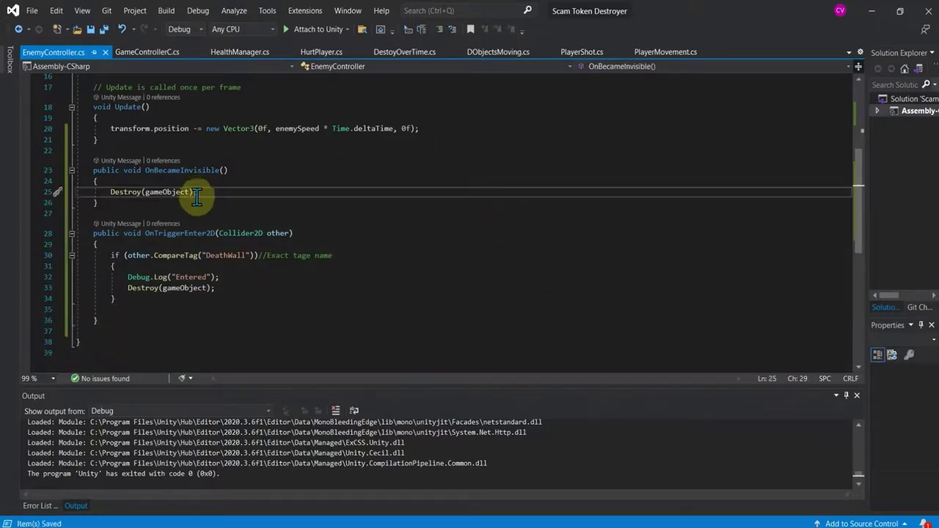
pyautogui.click(306, 29)
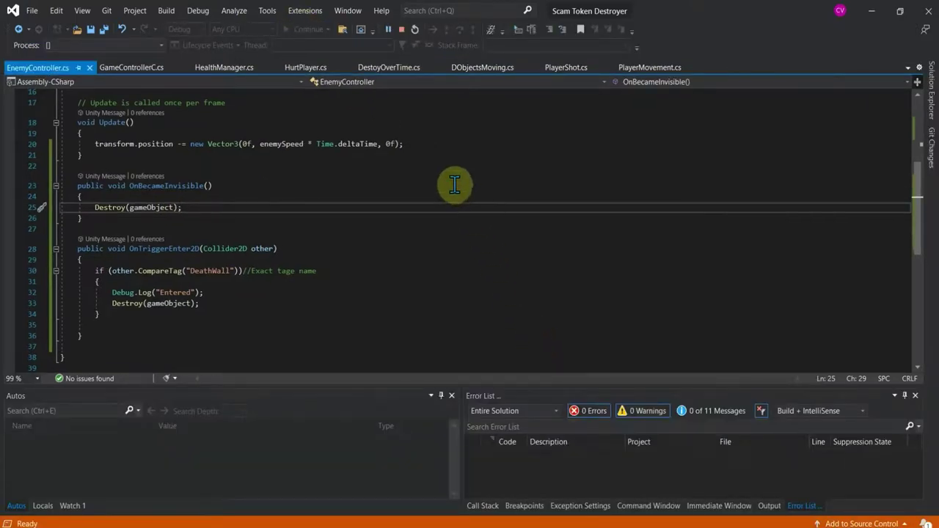
pyautogui.click(402, 29)
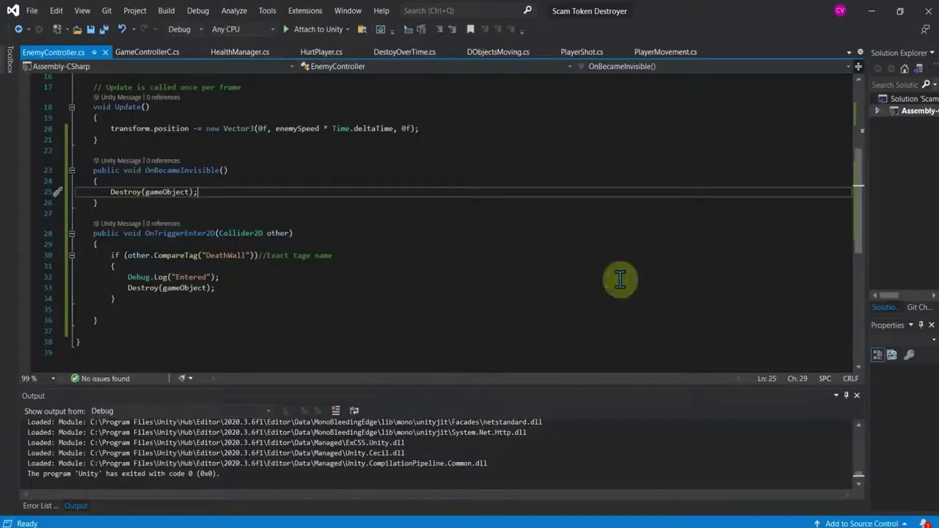
pyautogui.hotkey('alt', 'Tab')
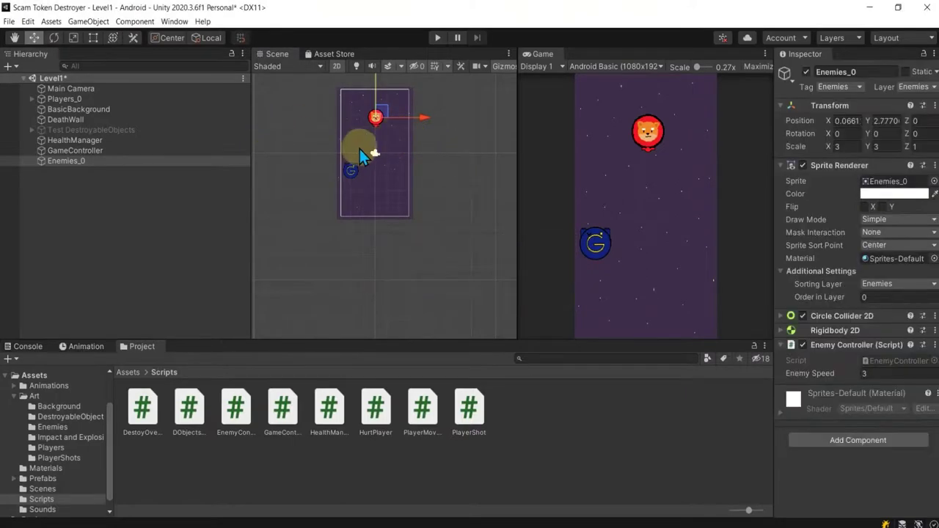
# Test-run the game to watch Enemies_0 move down, then select DeathWall in the Hierarchy.
pyautogui.scroll(1, 377, 141)
pyautogui.moveTo(377, 141); pyautogui.dragTo(397, 232, button='middle')
pyautogui.scroll(1, 397, 232)
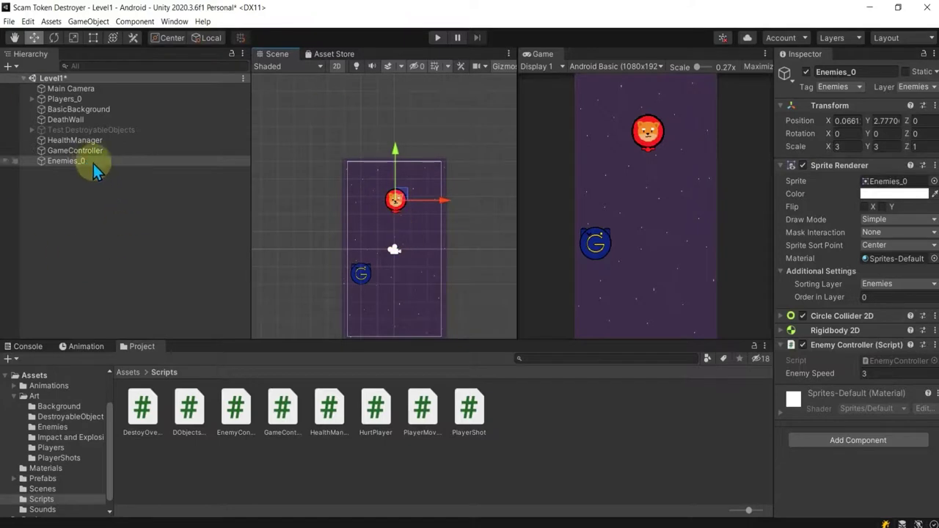
pyautogui.click(440, 37)
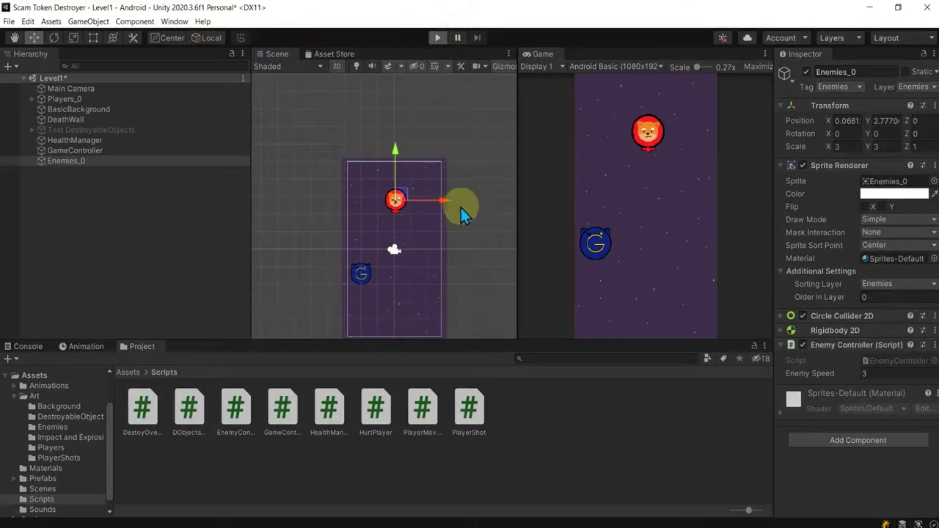
pyautogui.click(58, 160)
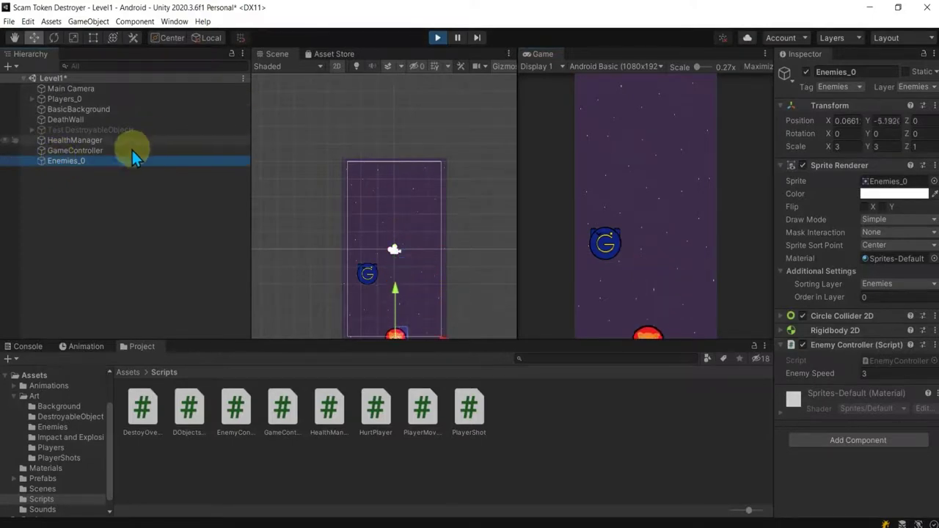
pyautogui.click(437, 37)
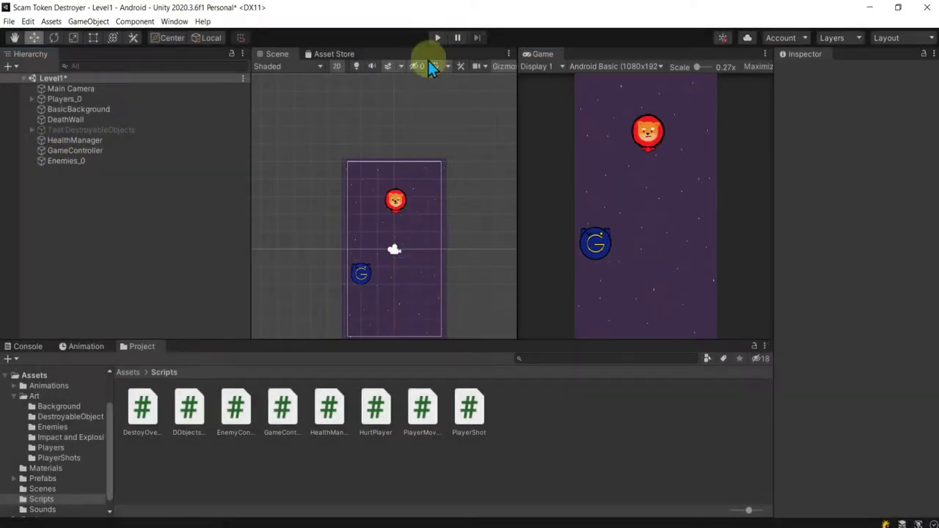
pyautogui.scroll(2, 433, 157)
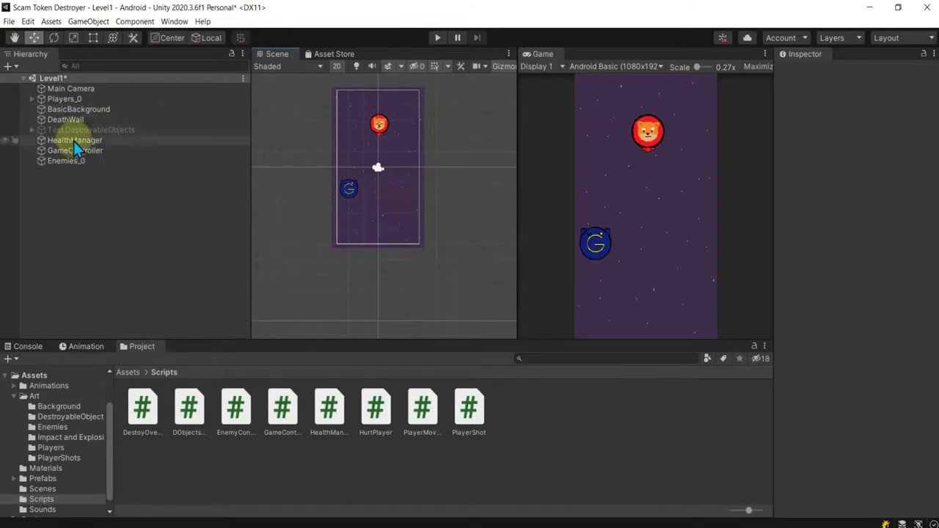
pyautogui.click(74, 121)
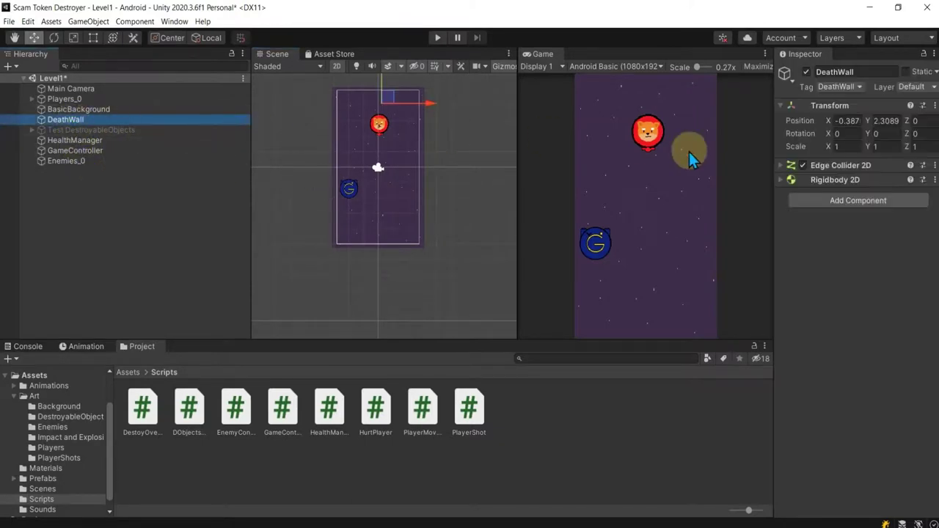
# Expand DeathWall's Edge Collider 2D, frame it in the Scene view, and run a test reaching it.
pyautogui.click(783, 165)
pyautogui.press('q')
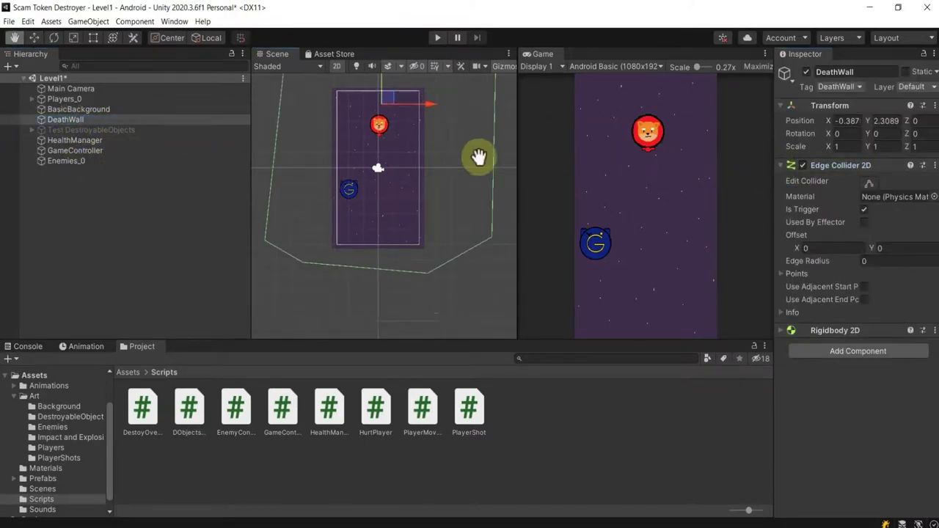
pyautogui.moveTo(479, 157); pyautogui.dragTo(487, 203)
pyautogui.press('w')
pyautogui.scroll(-2, 485, 206)
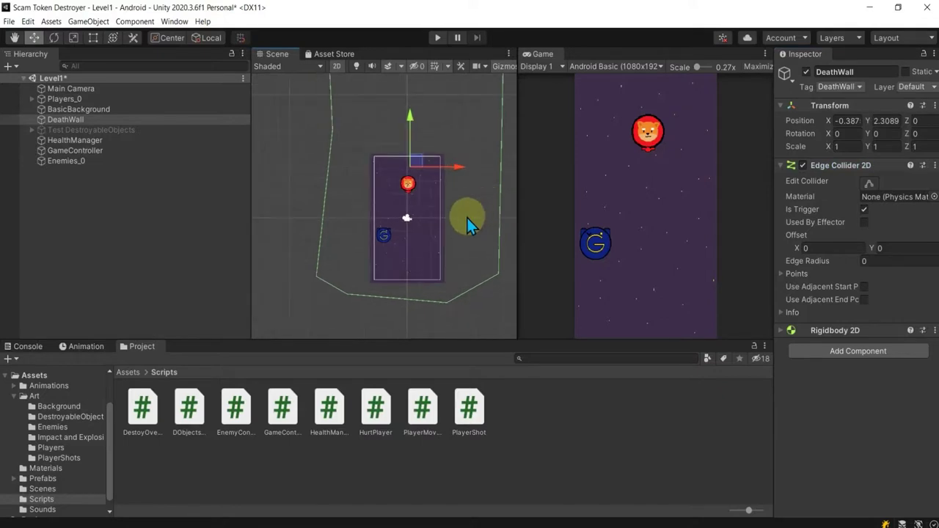
pyautogui.moveTo(468, 218); pyautogui.dragTo(456, 224, button='middle')
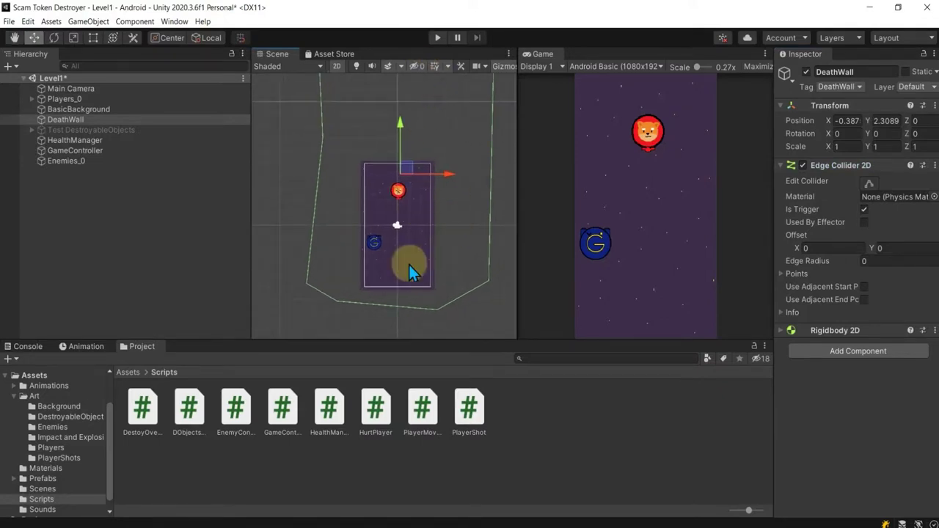
pyautogui.click(436, 37)
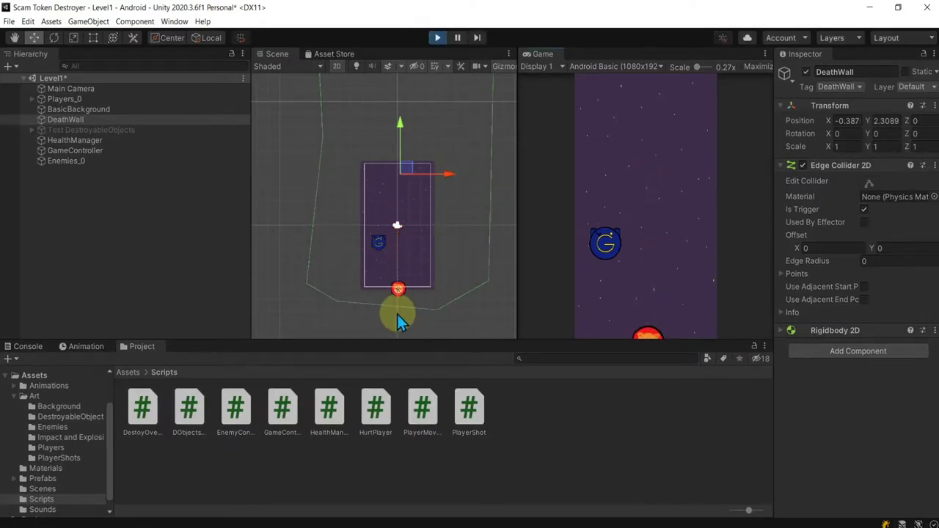
pyautogui.click(436, 37)
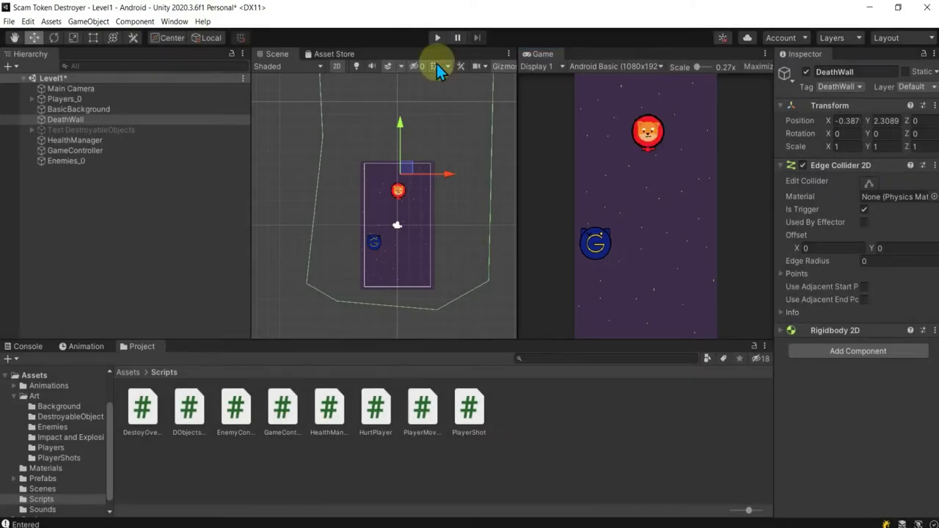